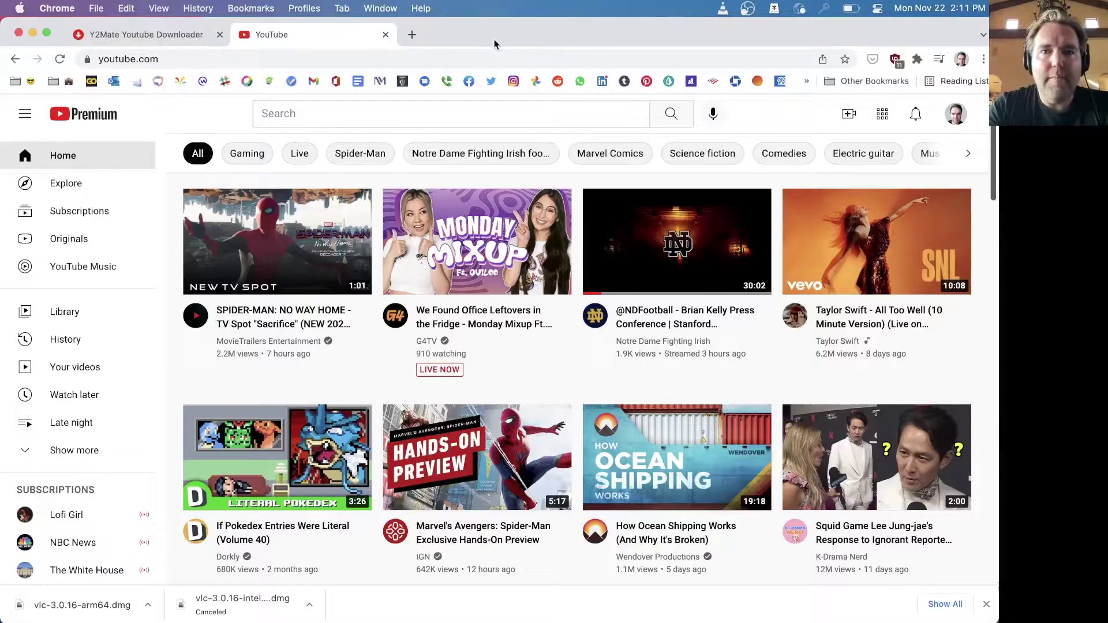
# Step: Search for videos matching "blues backing track in e"
pyautogui.click(491, 109)
pyautogui.write('b')
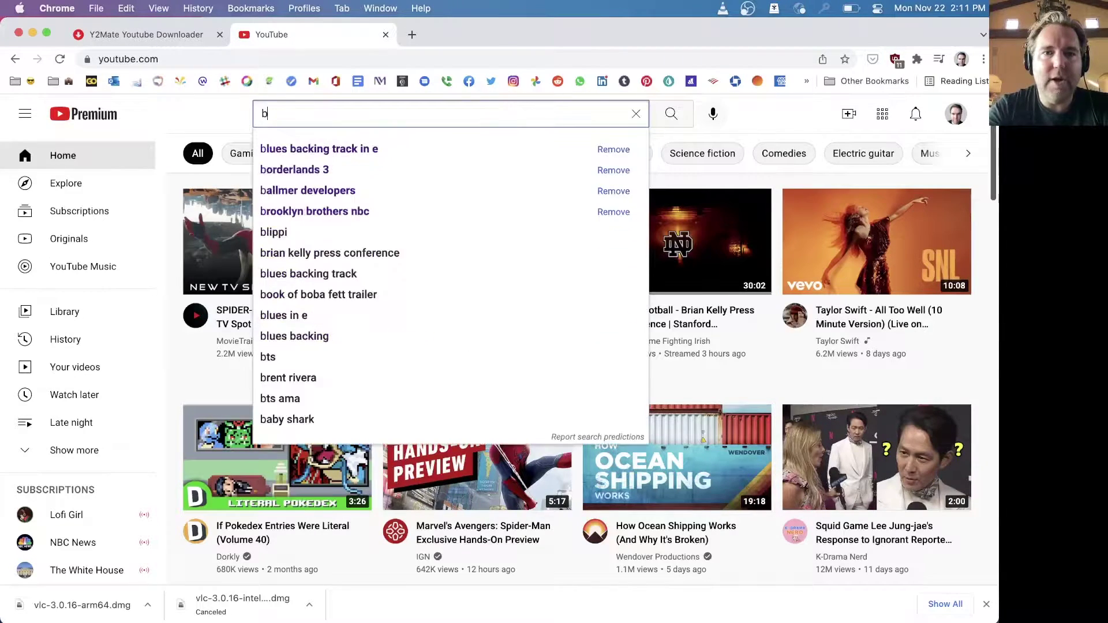
pyautogui.write('lues backing track ')
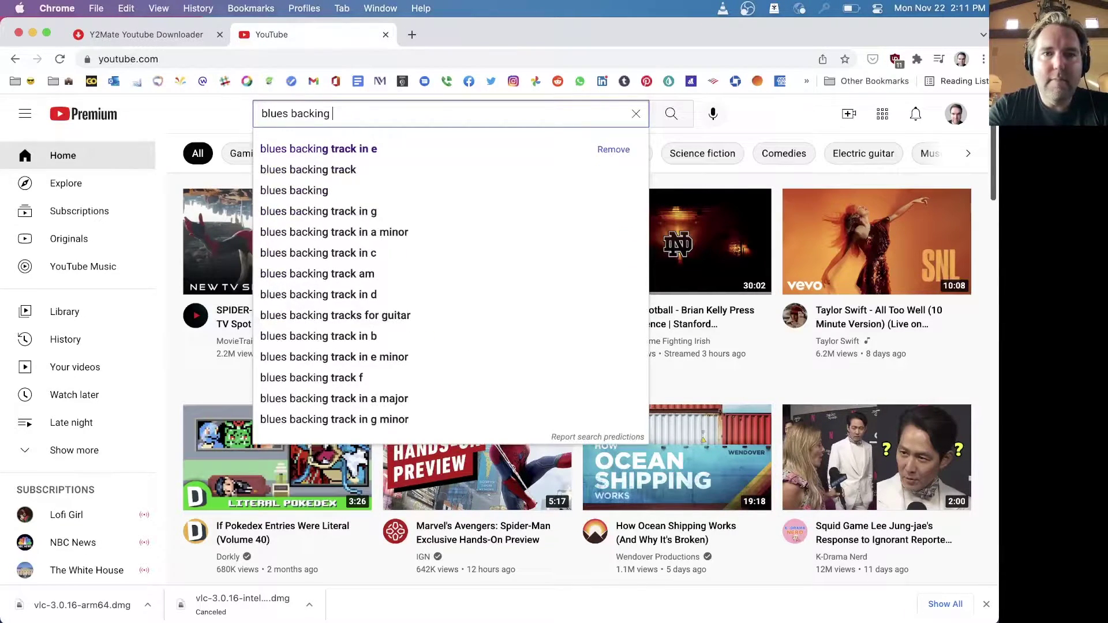
pyautogui.write('in e')
pyautogui.press('Return')
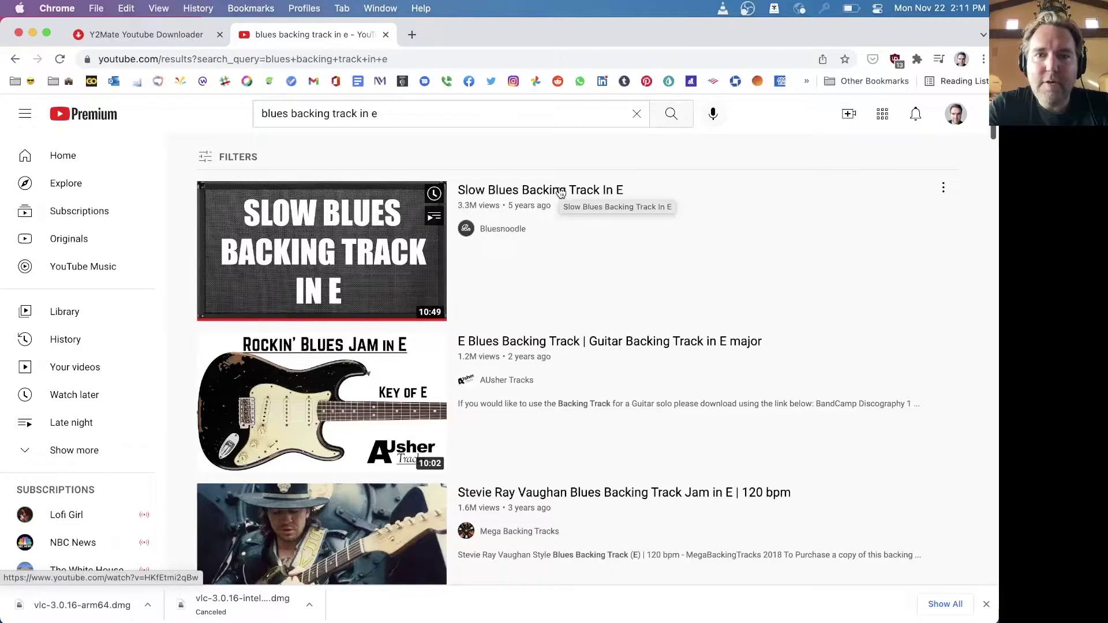
# Step: Play the "Slow Blues Backing Track In E" video, pause it and copy its web address
pyautogui.click(561, 192)
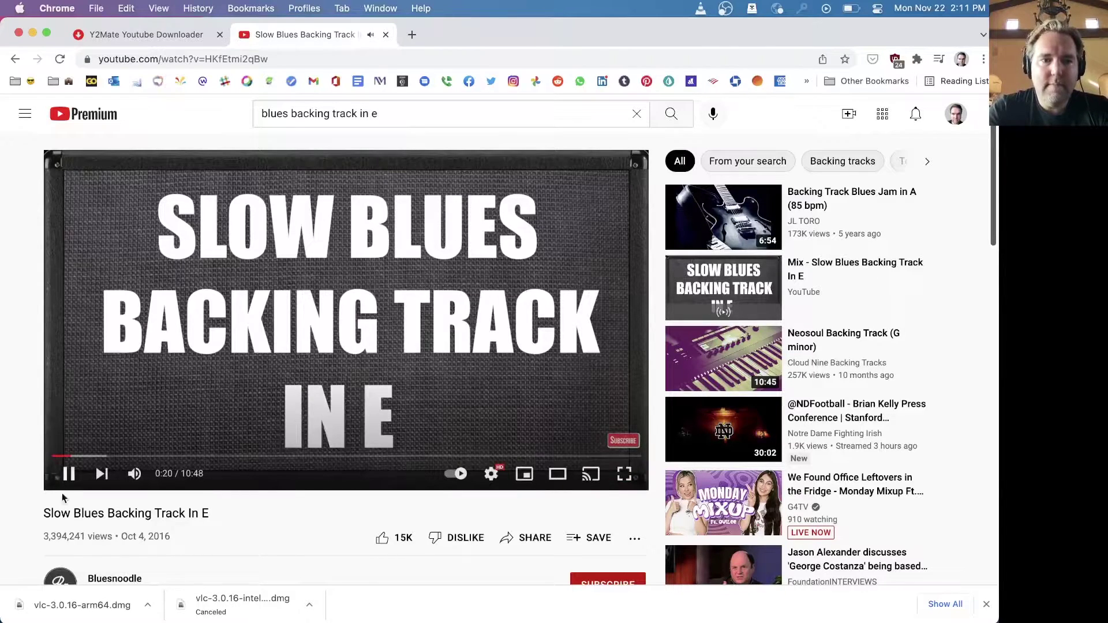
pyautogui.click(68, 476)
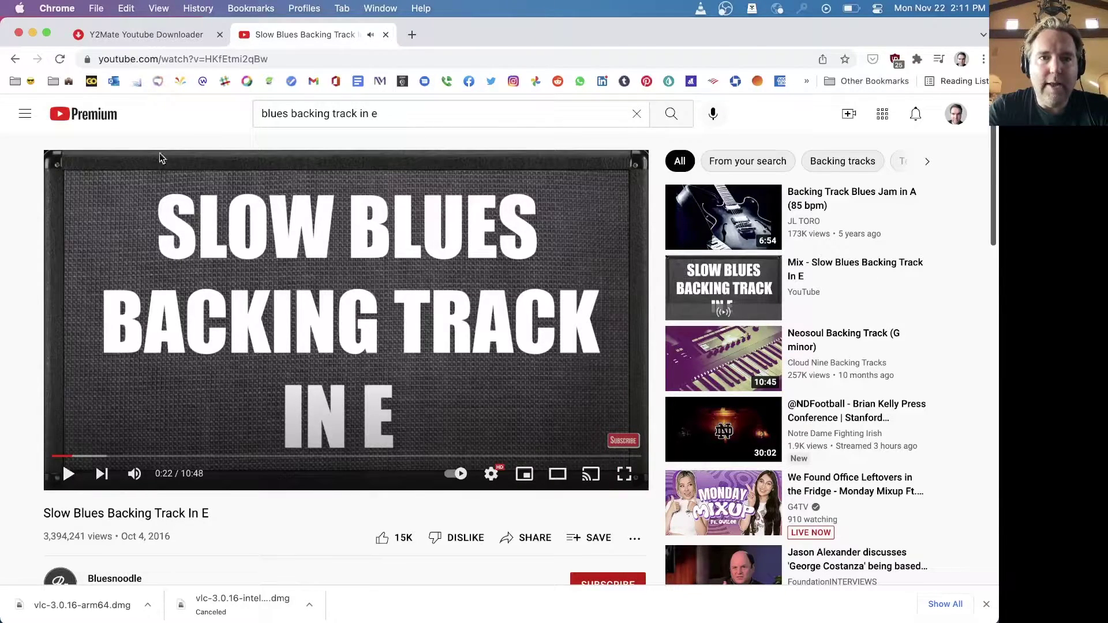
pyautogui.click(311, 58)
pyautogui.press('super+c')
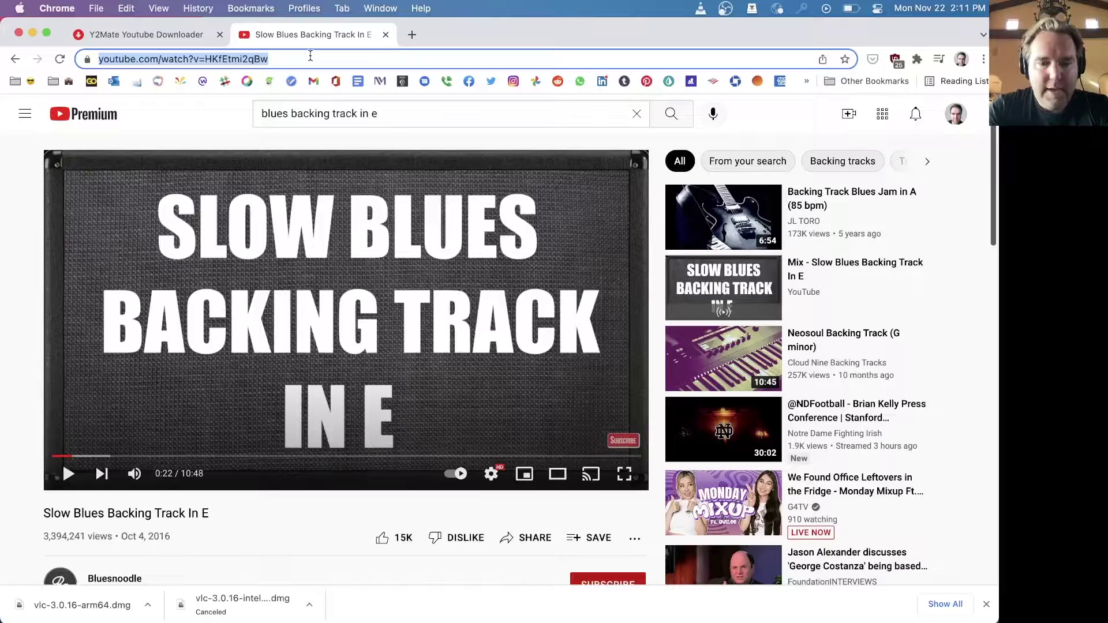
pyautogui.rightClick(310, 55)
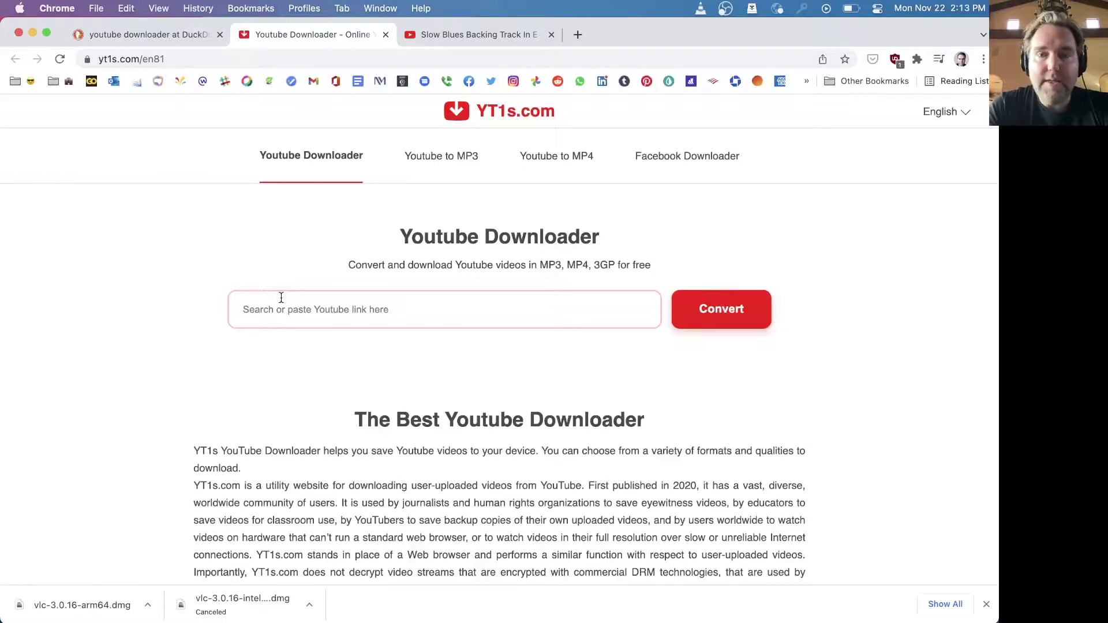
# Step: Paste the copied video link into the YT1s.com downloader and convert it
pyautogui.click(350, 301)
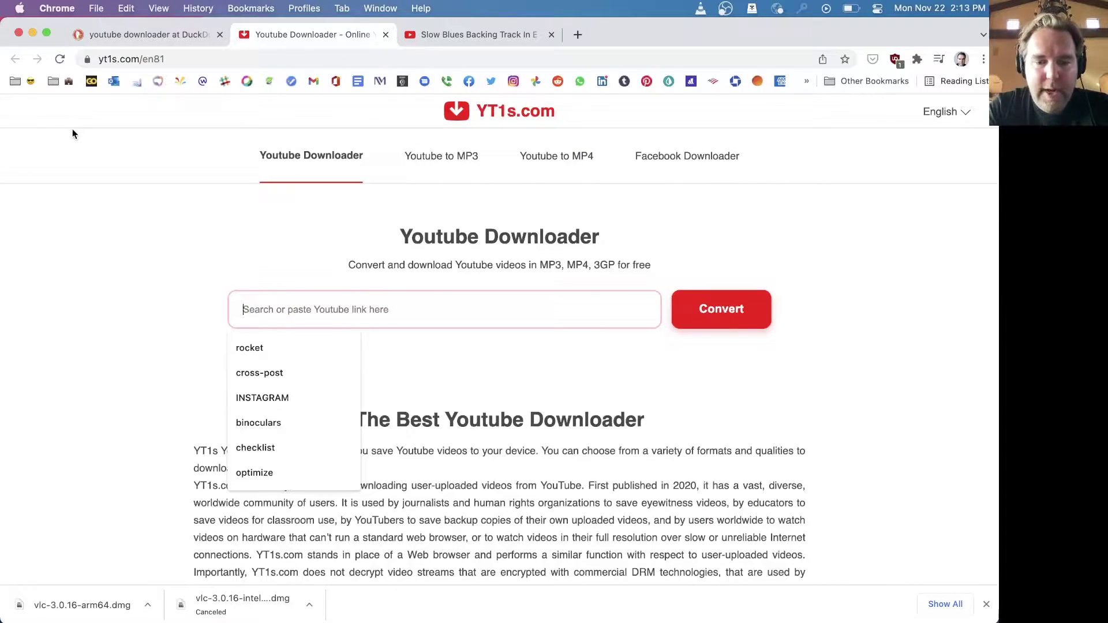
pyautogui.press('super+v')
pyautogui.click(732, 306)
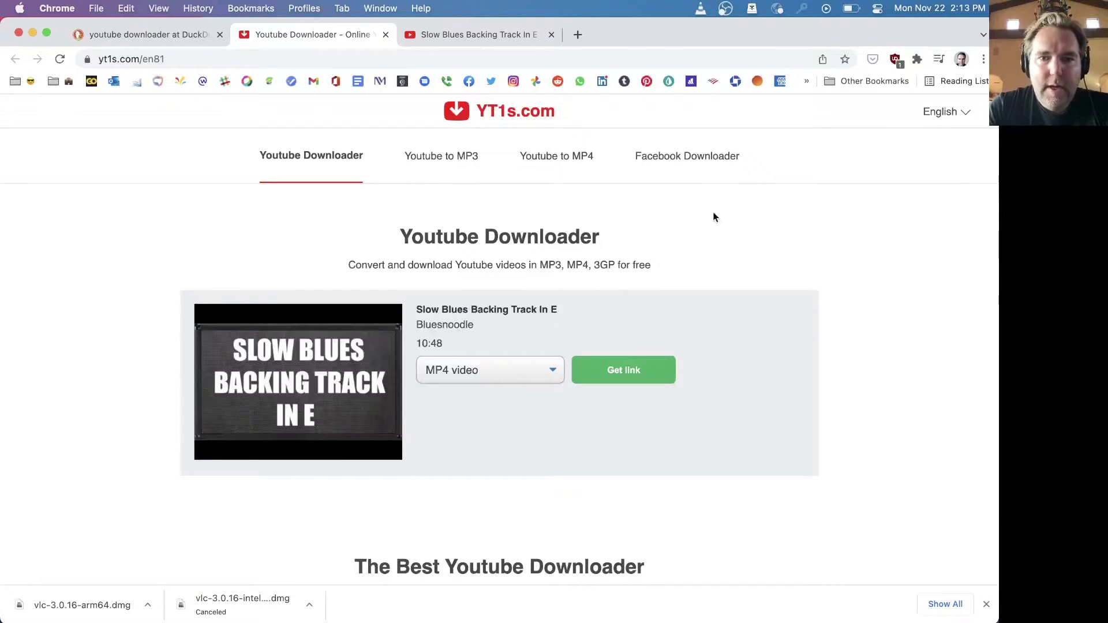
# Step: Set the output format to MP3 128kbps, get the link and download the audio file
pyautogui.click(548, 372)
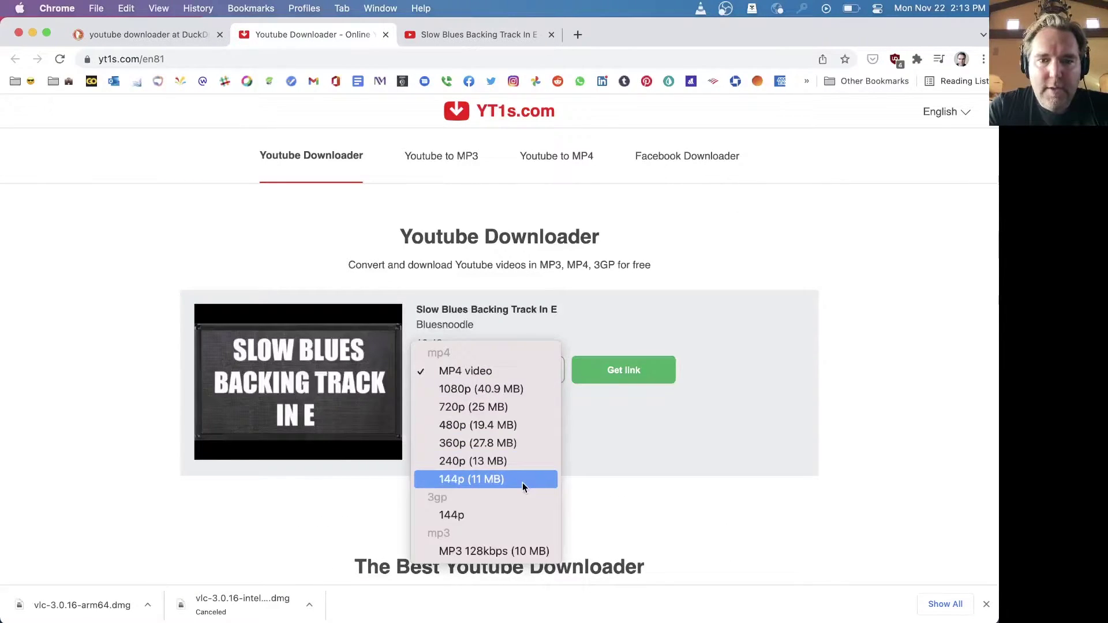
pyautogui.click(499, 551)
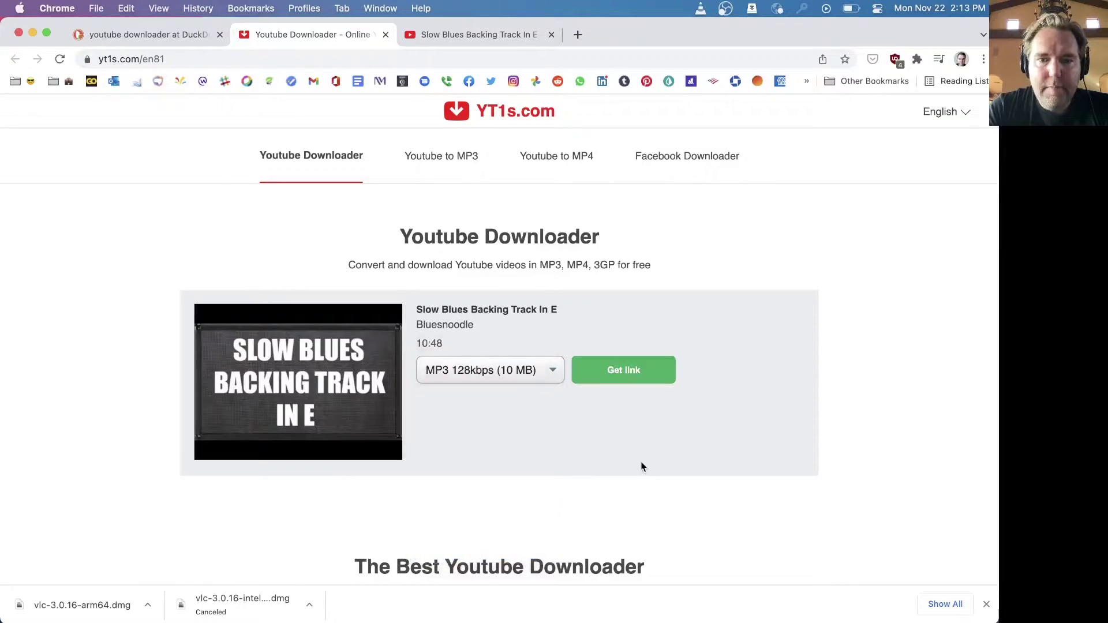
pyautogui.click(623, 376)
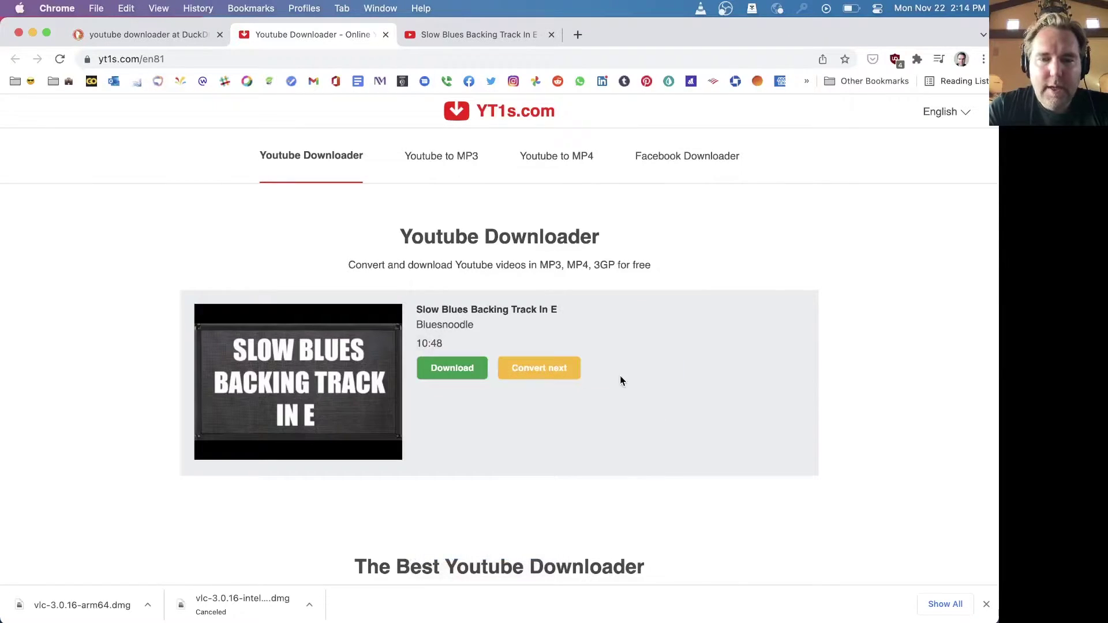
pyautogui.click(449, 370)
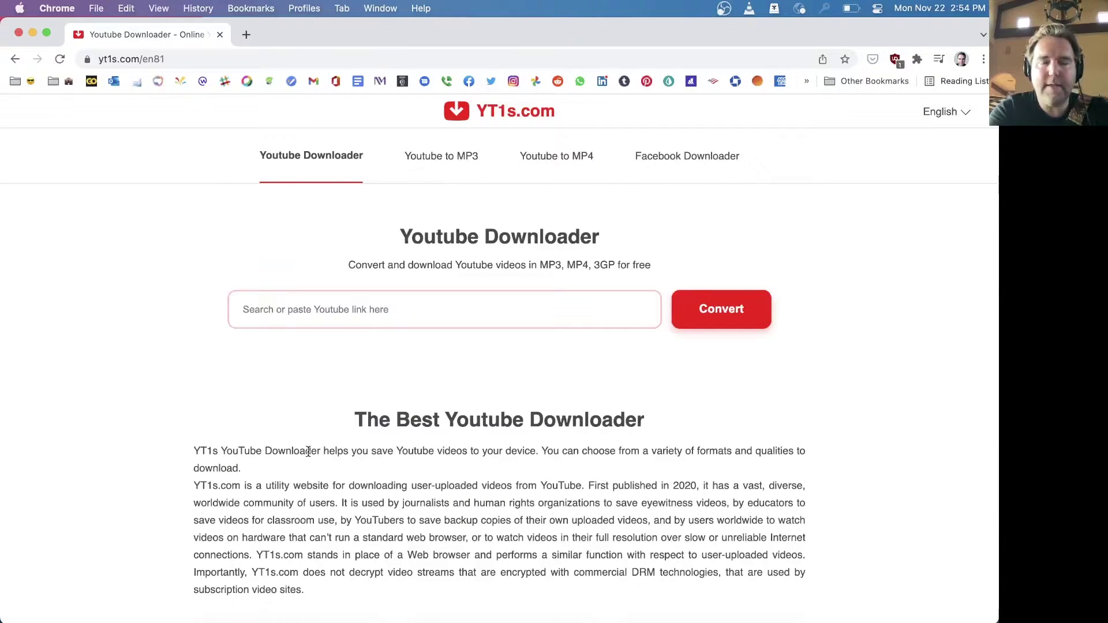
# Step: Switch to GarageBand and close the project that is open
pyautogui.moveTo(721, 621)
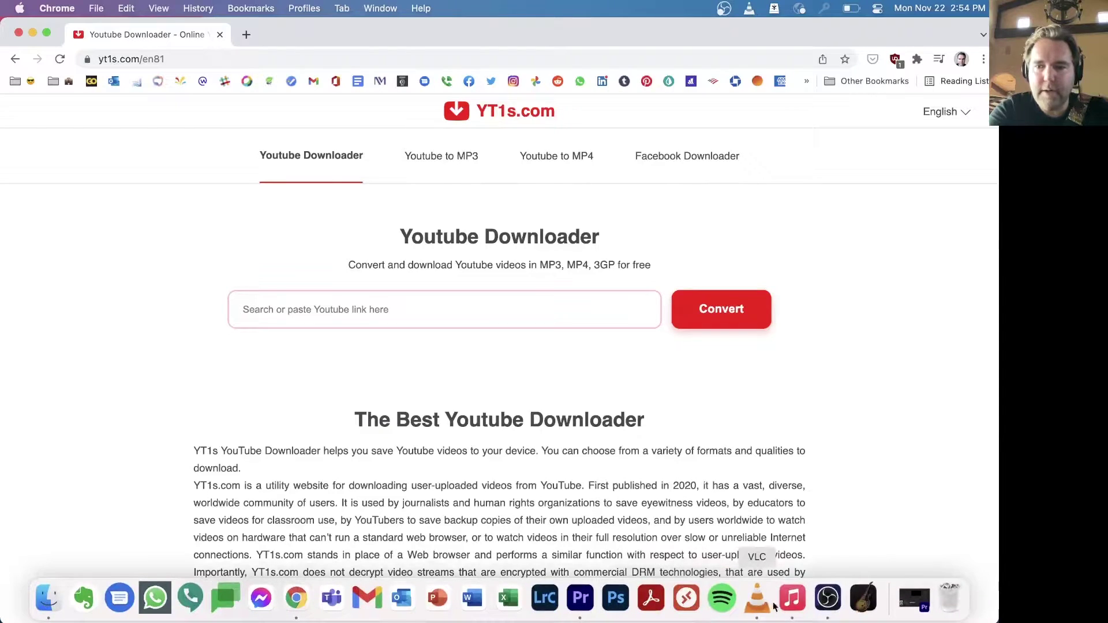
pyautogui.click(864, 599)
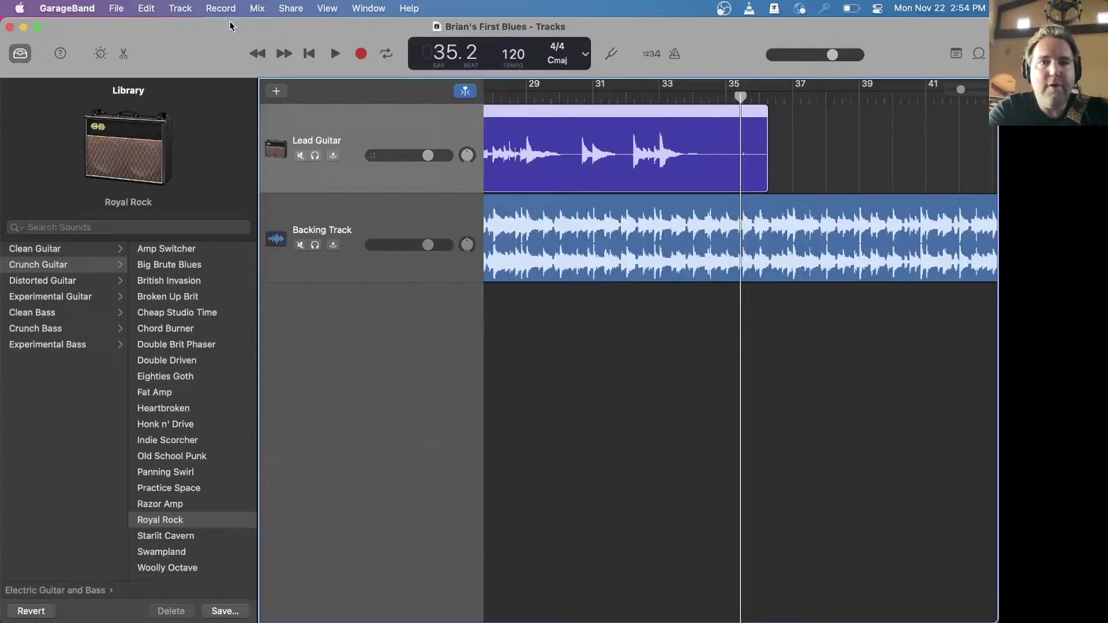
pyautogui.click(116, 8)
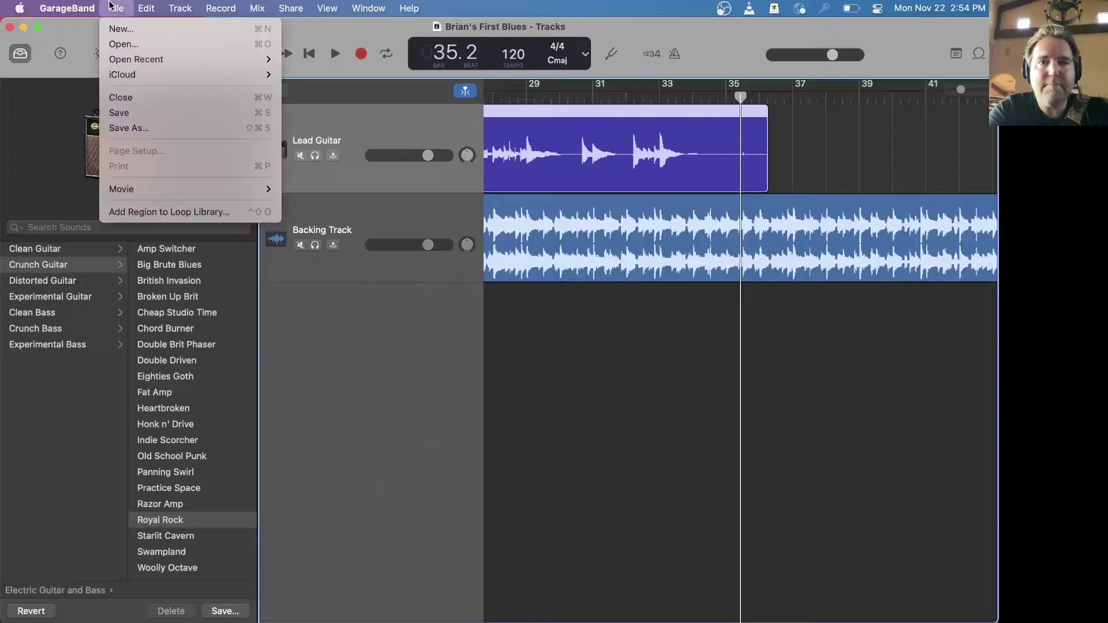
pyautogui.click(136, 97)
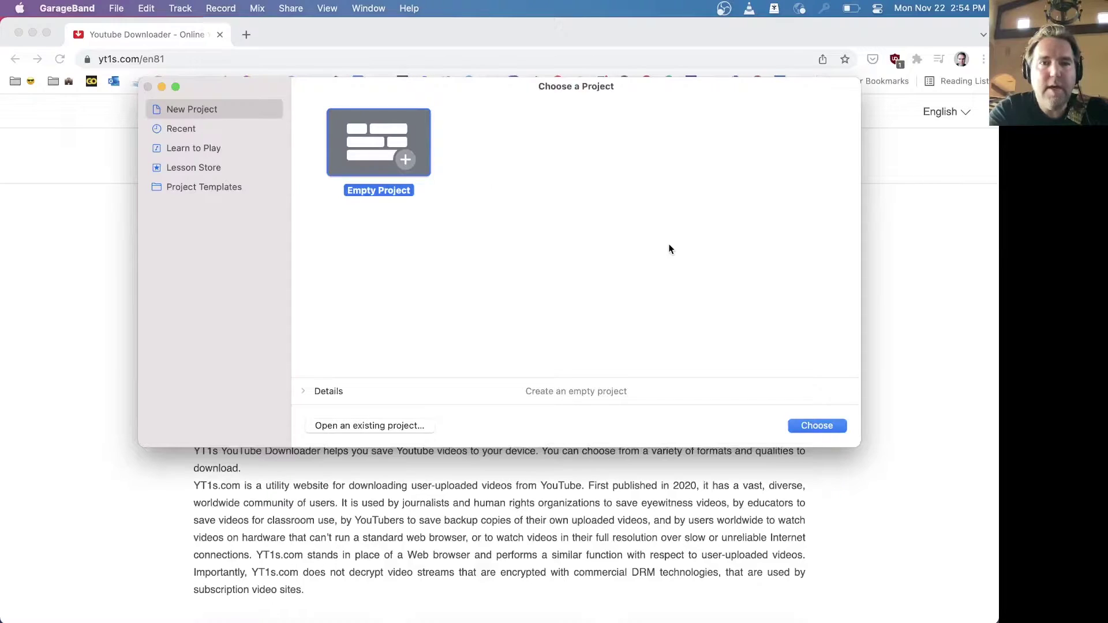
# Step: Create an empty project with a guitar audio track using Input 1, and name the track "Lead Guitar"
pyautogui.doubleClick(391, 146)
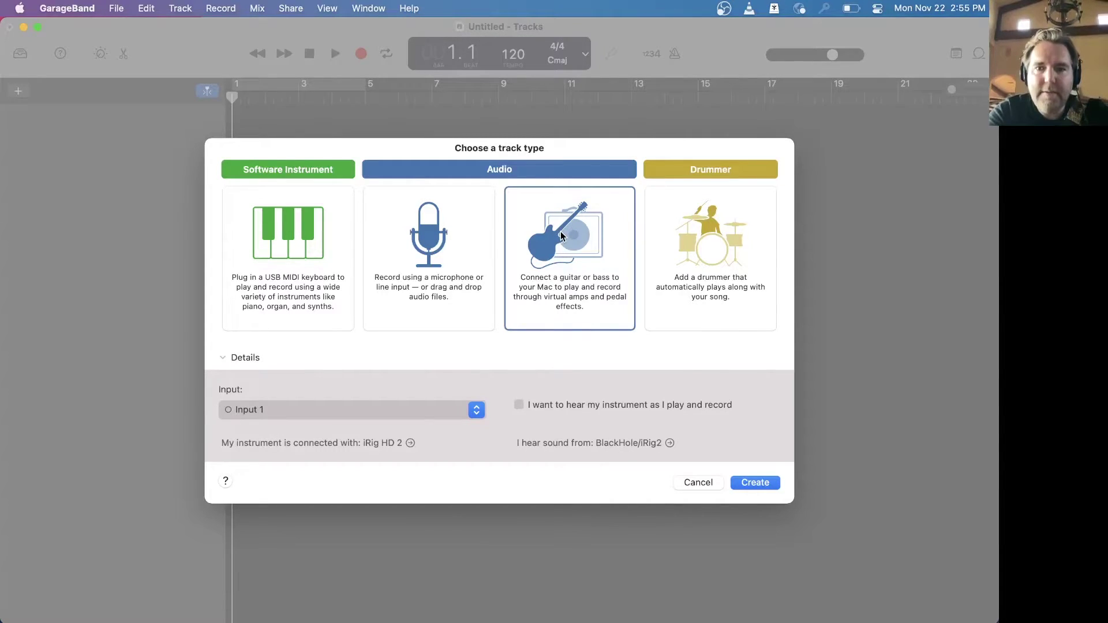
pyautogui.click(756, 482)
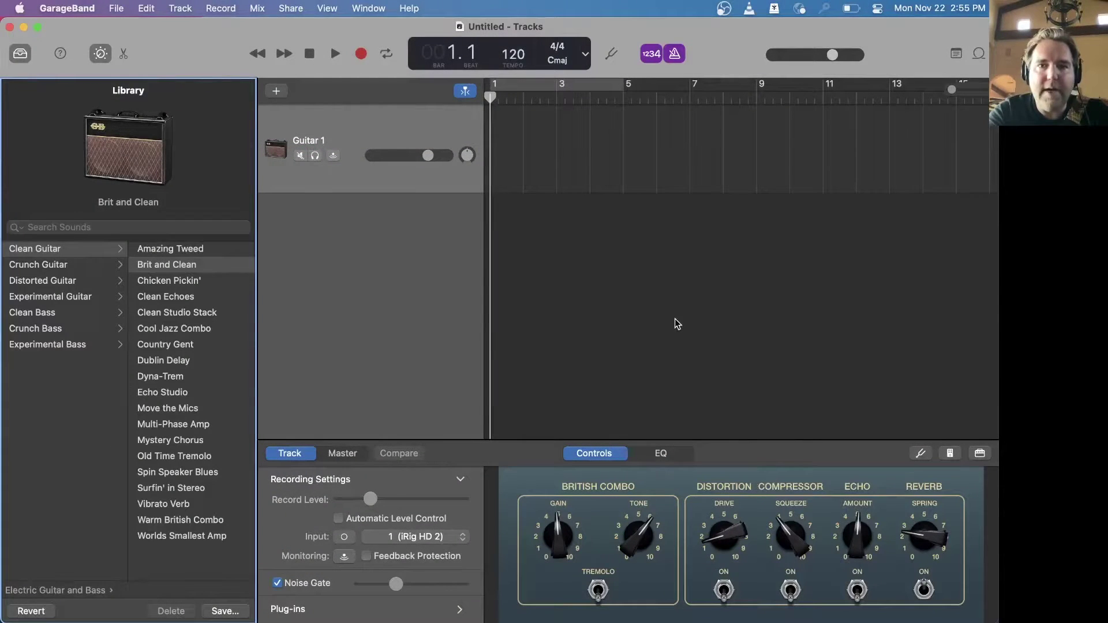
pyautogui.doubleClick(304, 140)
pyautogui.write('L')
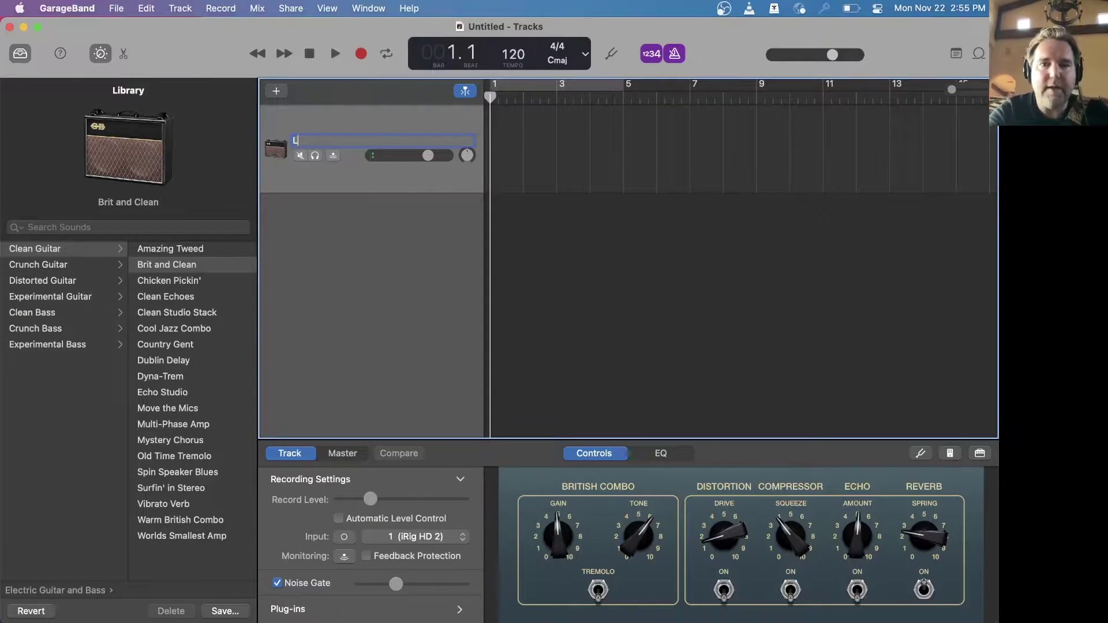
pyautogui.write('ead Guitar')
pyautogui.press('Return')
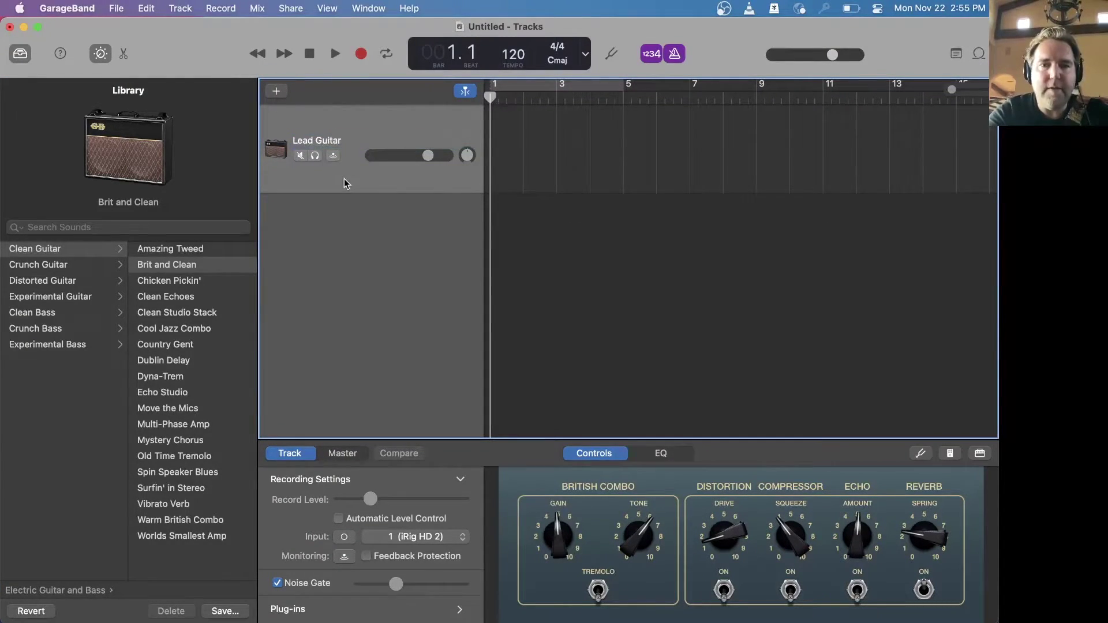
# Step: Turn on input monitoring for the Lead Guitar track and give it the Royal Rock sound from Crunch Guitar
pyautogui.click(333, 156)
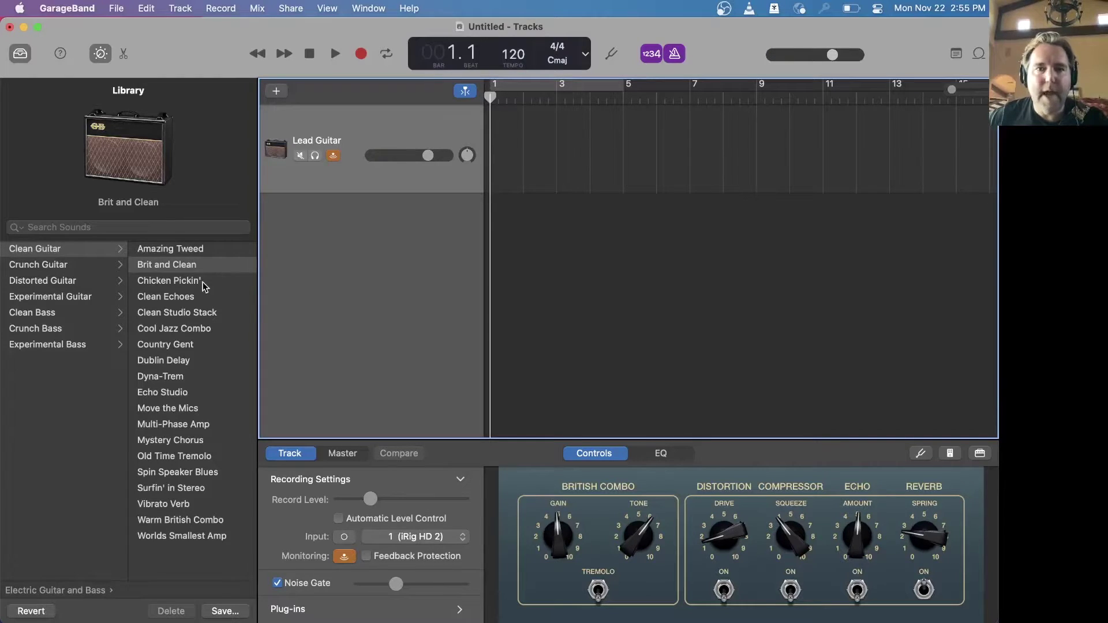
pyautogui.click(60, 269)
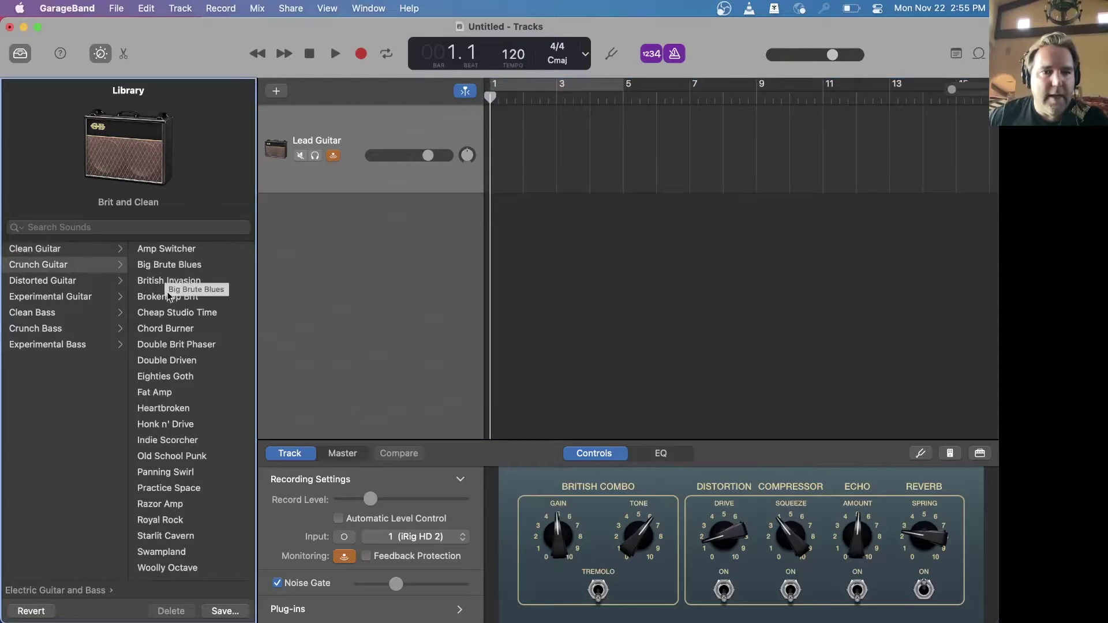
pyautogui.click(201, 521)
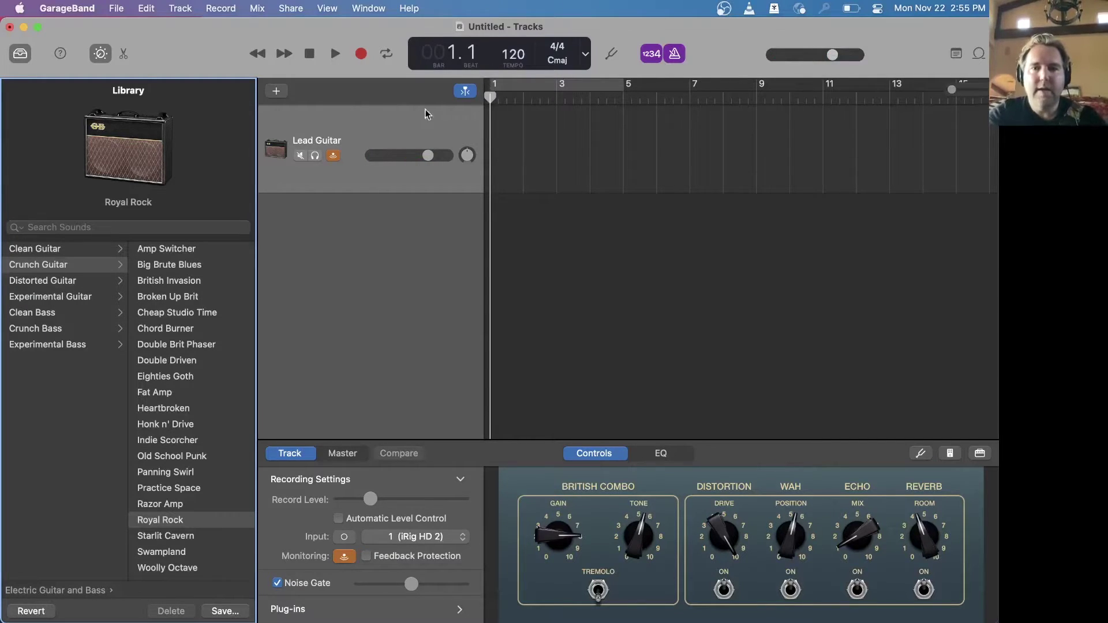
# Step: Add a new audio track below Lead Guitar and name it "Backing Track"
pyautogui.click(404, 117)
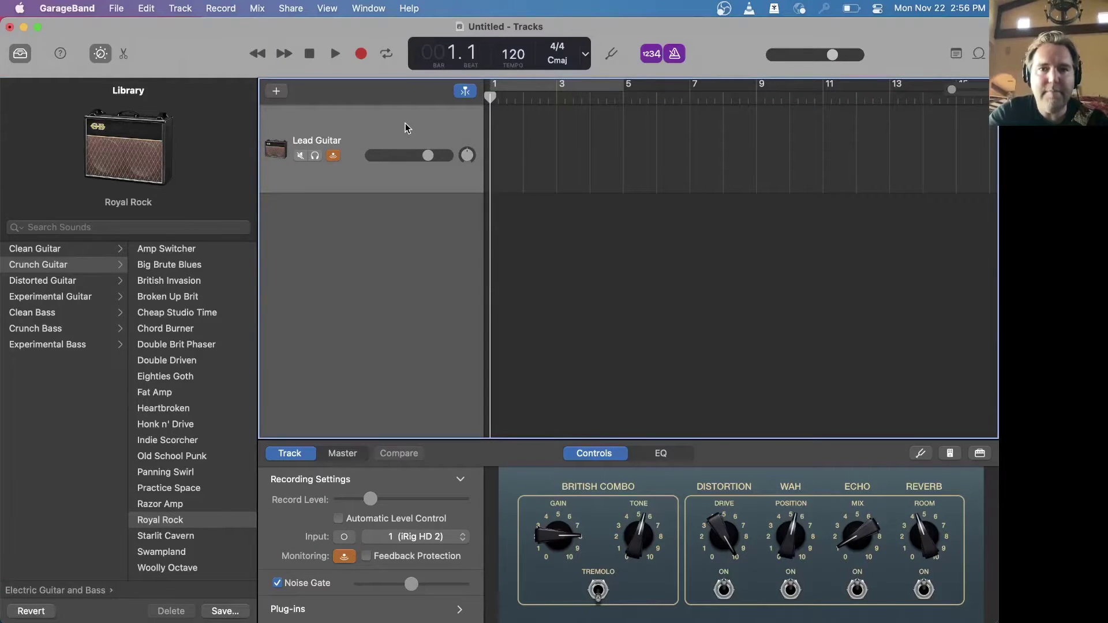
pyautogui.rightClick(405, 123)
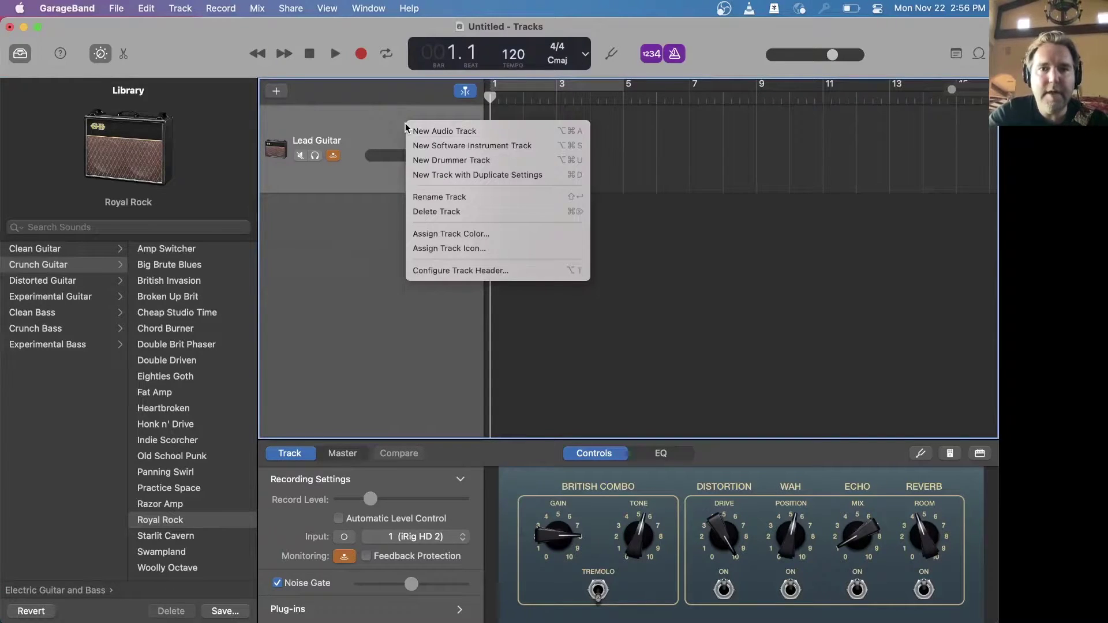
pyautogui.click(444, 131)
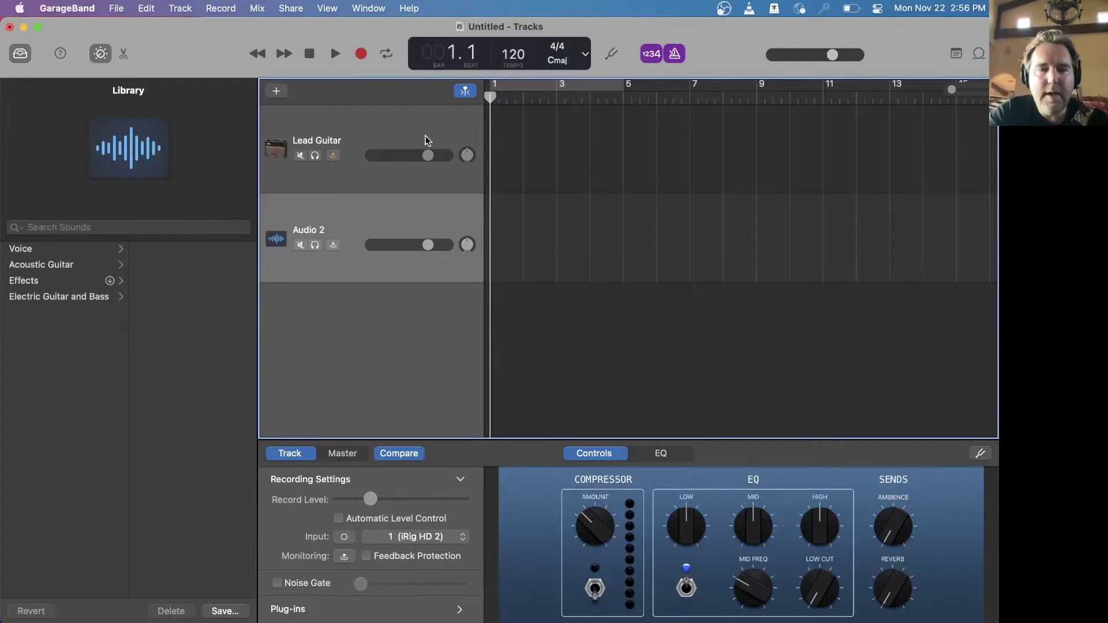
pyautogui.doubleClick(311, 228)
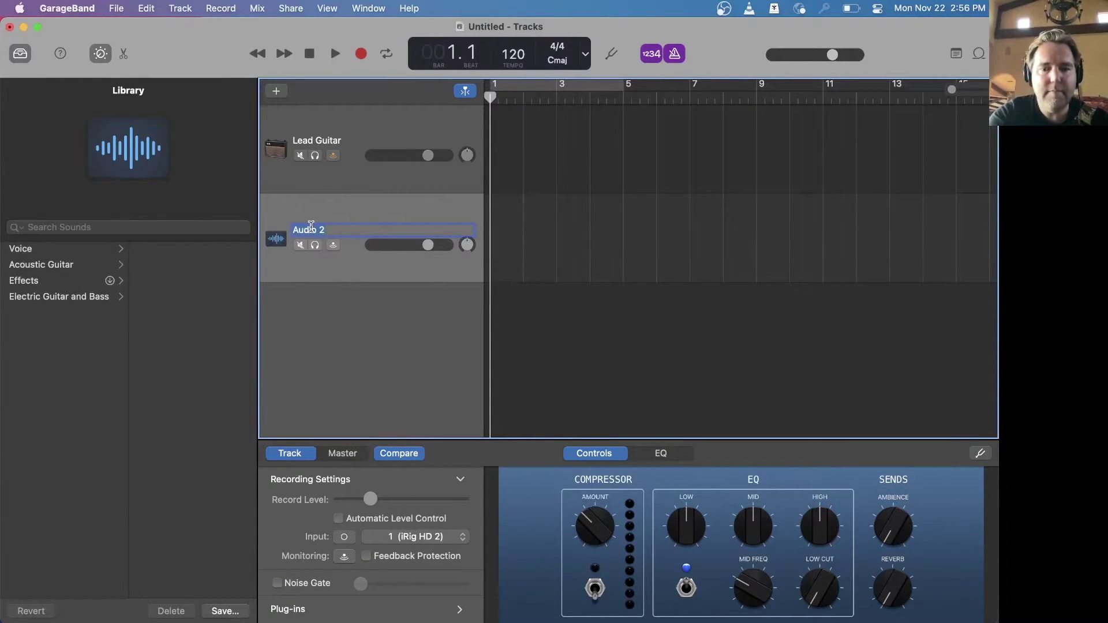
pyautogui.write('Backing Track')
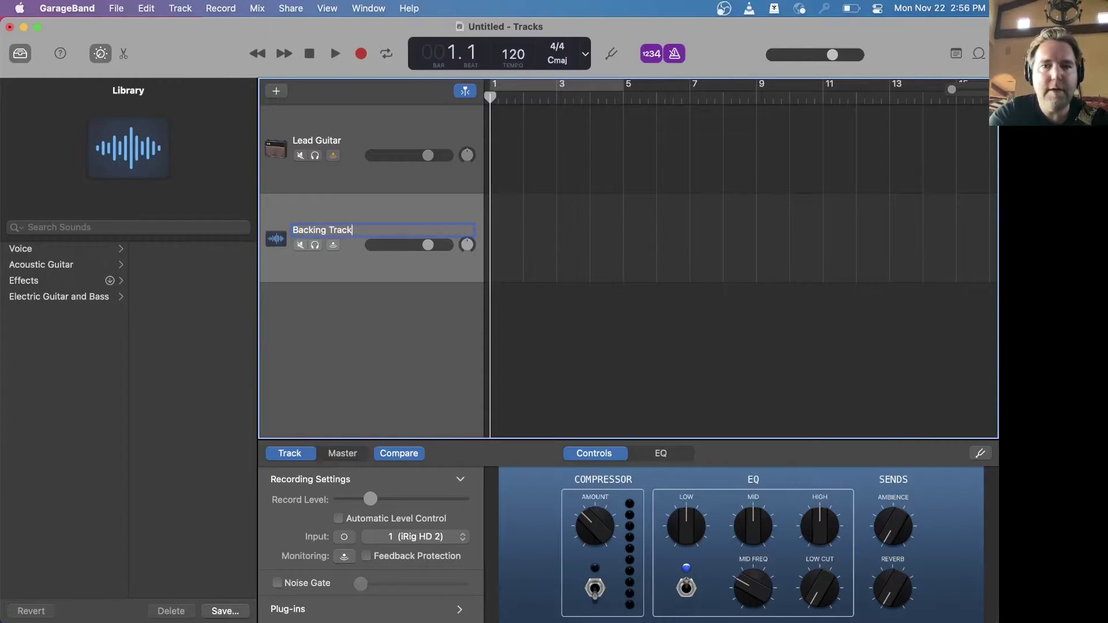
pyautogui.press('Return')
# Step: Add the downloaded Slow Blues Backing Track In E MP3 from Downloads to the Backing Track
pyautogui.rightClick(517, 254)
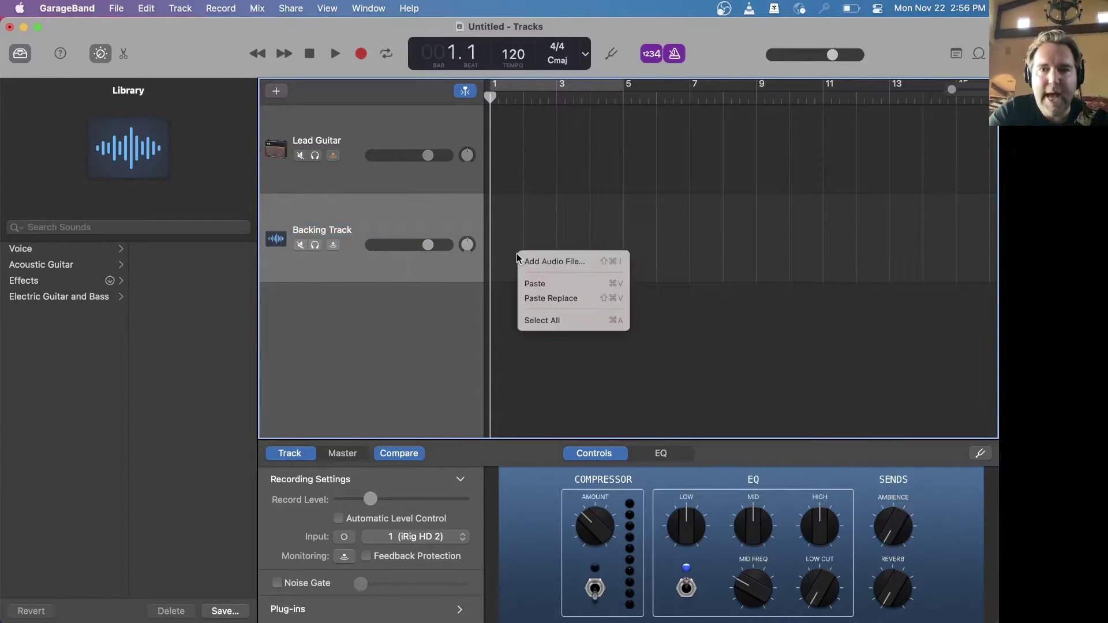
pyautogui.click(526, 257)
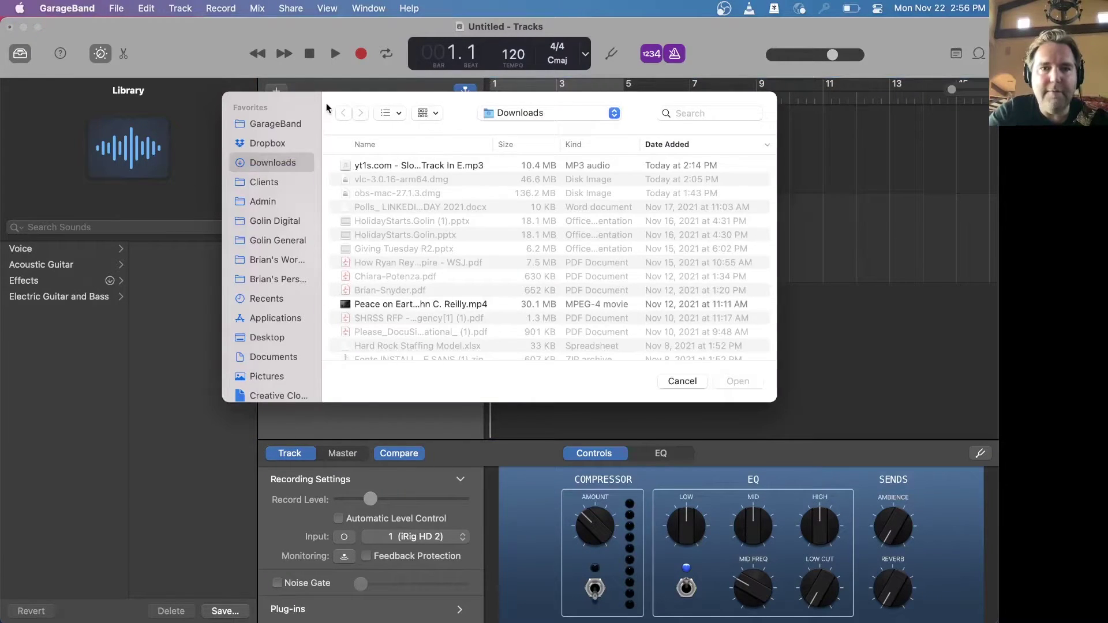
pyautogui.click(372, 168)
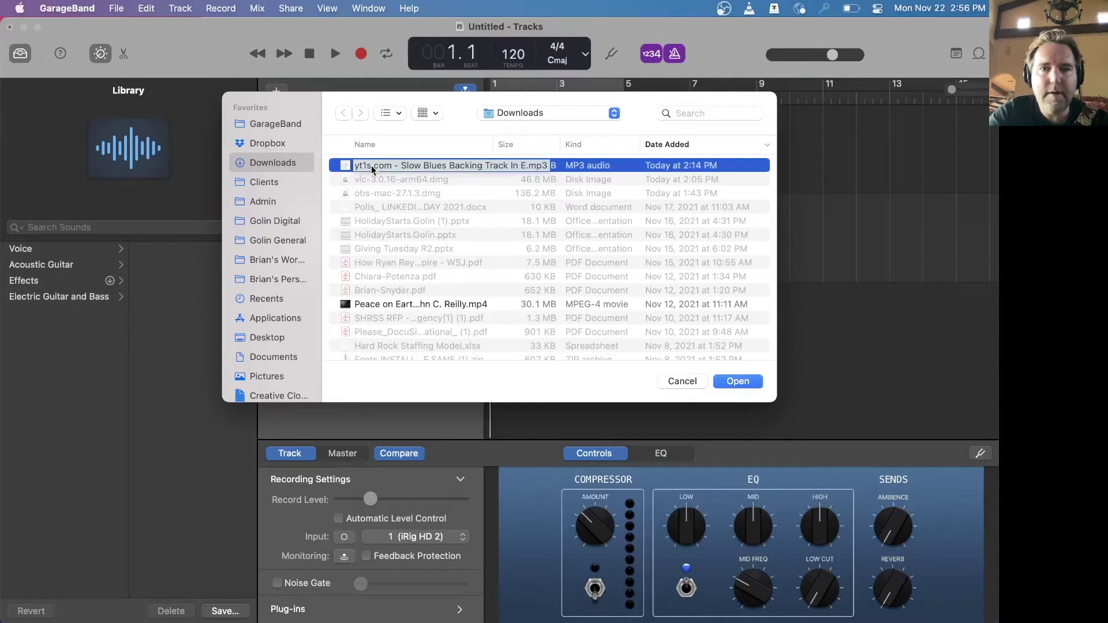
pyautogui.click(735, 380)
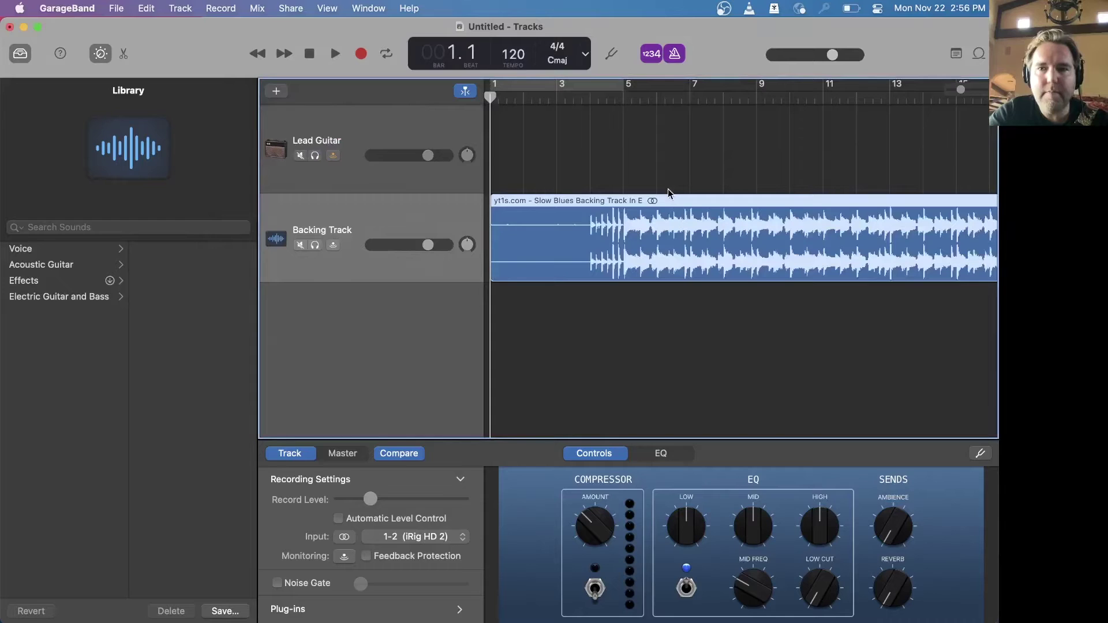
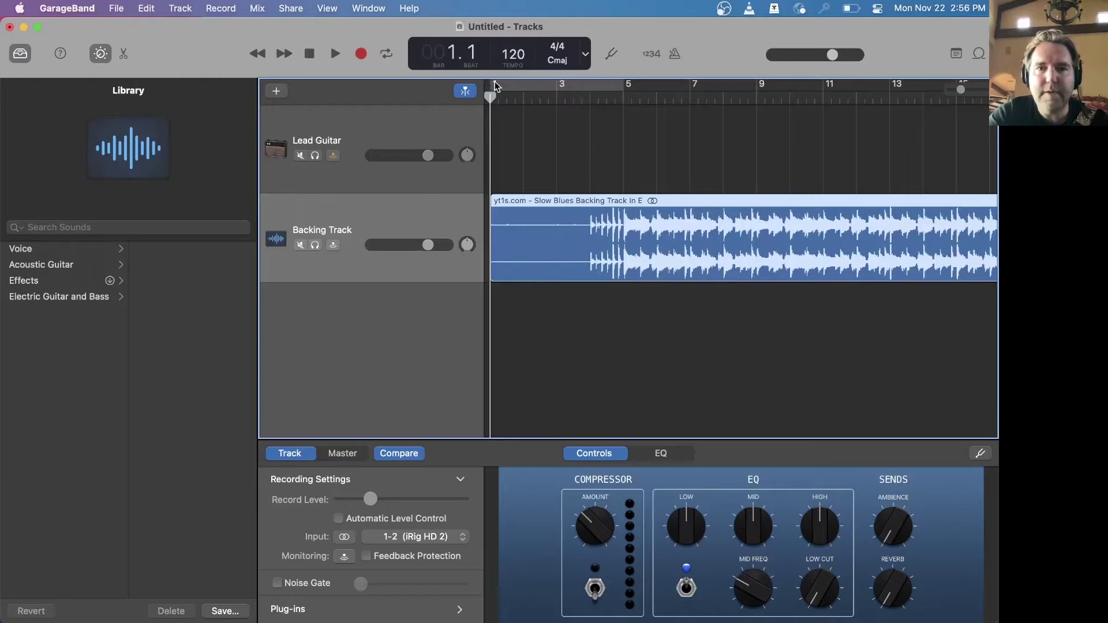
# Step: Record a lead guitar take on the Lead Guitar track from bar 1 to about bar 36 over the backing track
pyautogui.click(389, 126)
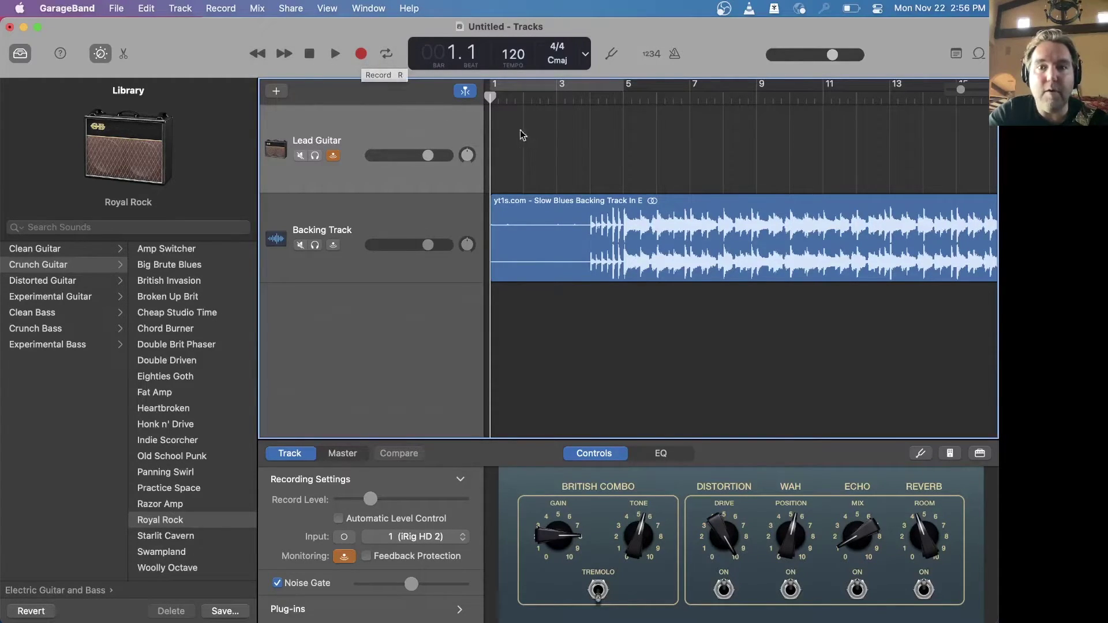
pyautogui.click(362, 55)
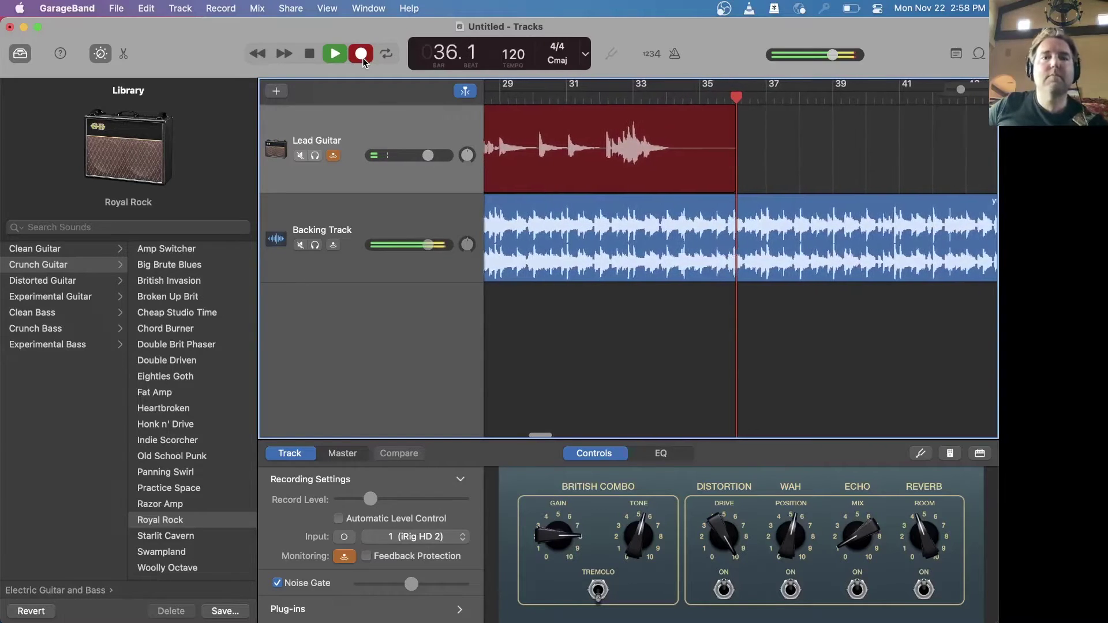
pyautogui.click(308, 56)
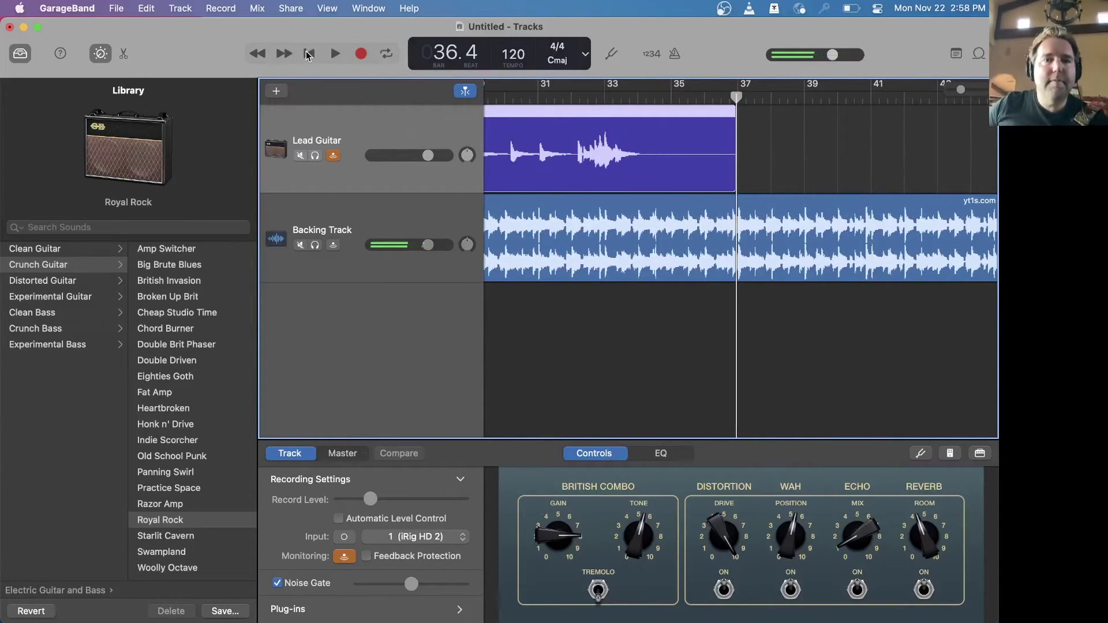
# Step: Play the recorded lead guitar and backing track together from the beginning, stopping at about bar 18
pyautogui.click(309, 55)
pyautogui.click(333, 54)
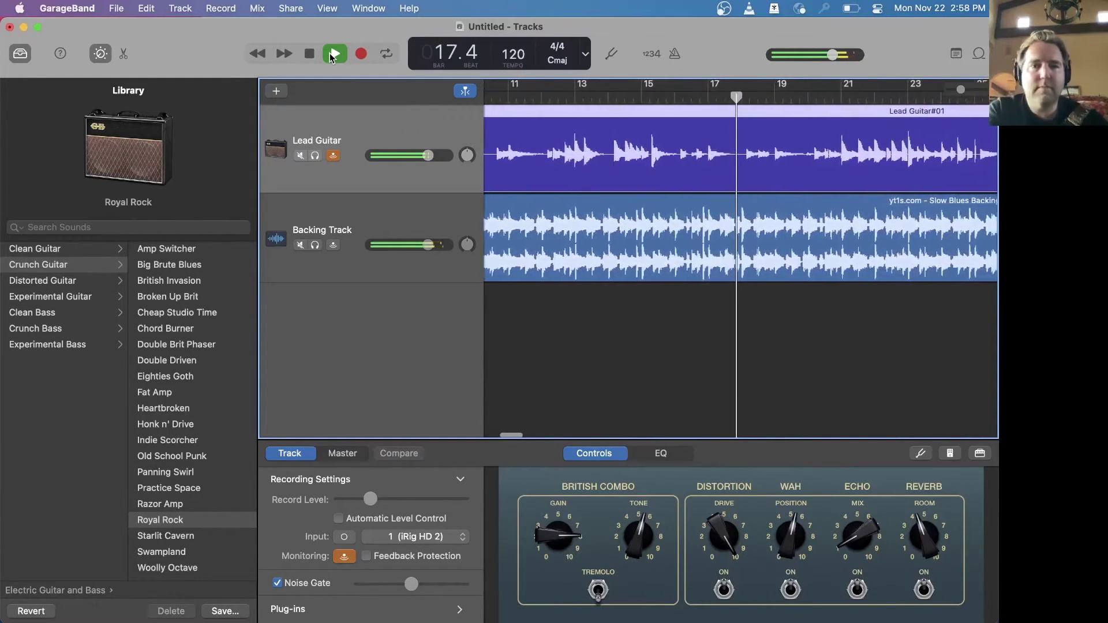
pyautogui.click(311, 55)
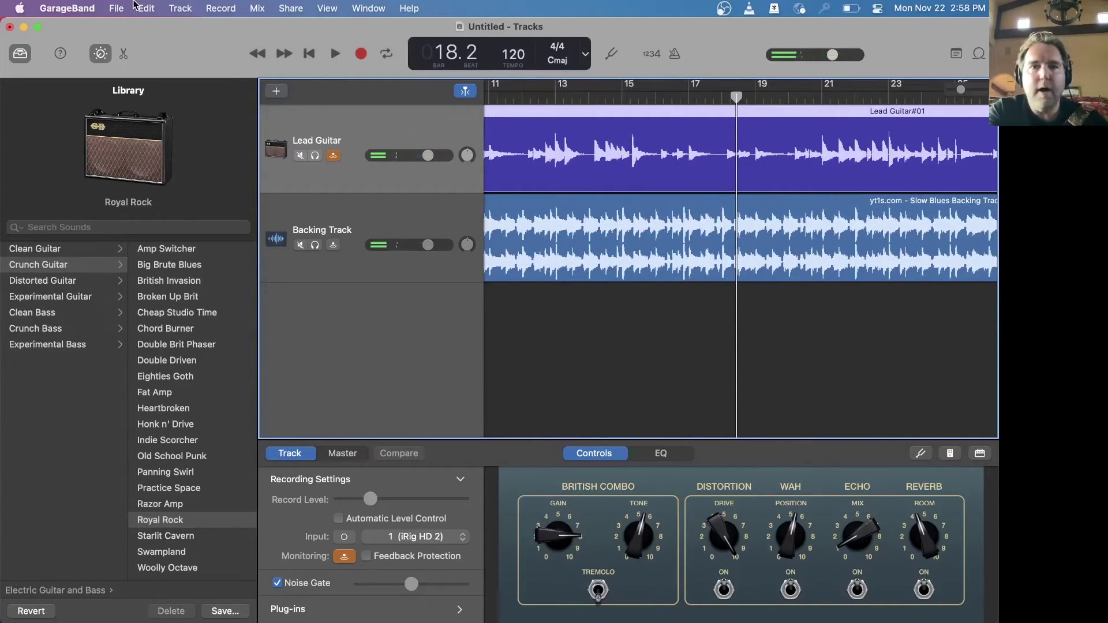
# Step: Save the project in the GarageBand folder, naming it with the owner's first name in possessive form followed by "Second Blues"
pyautogui.click(116, 7)
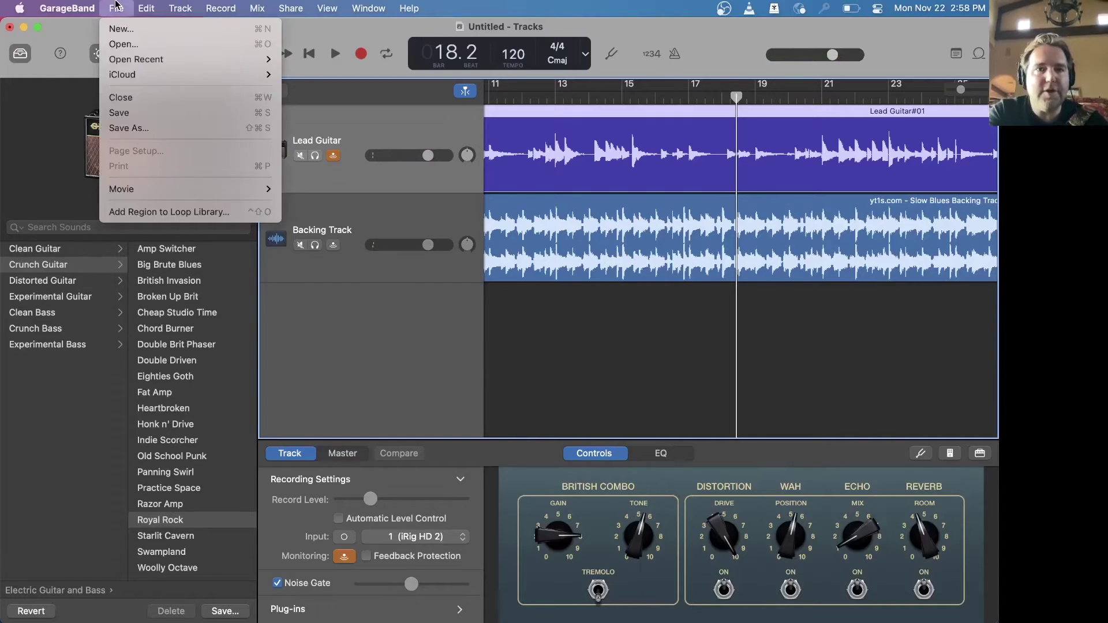
pyautogui.click(249, 113)
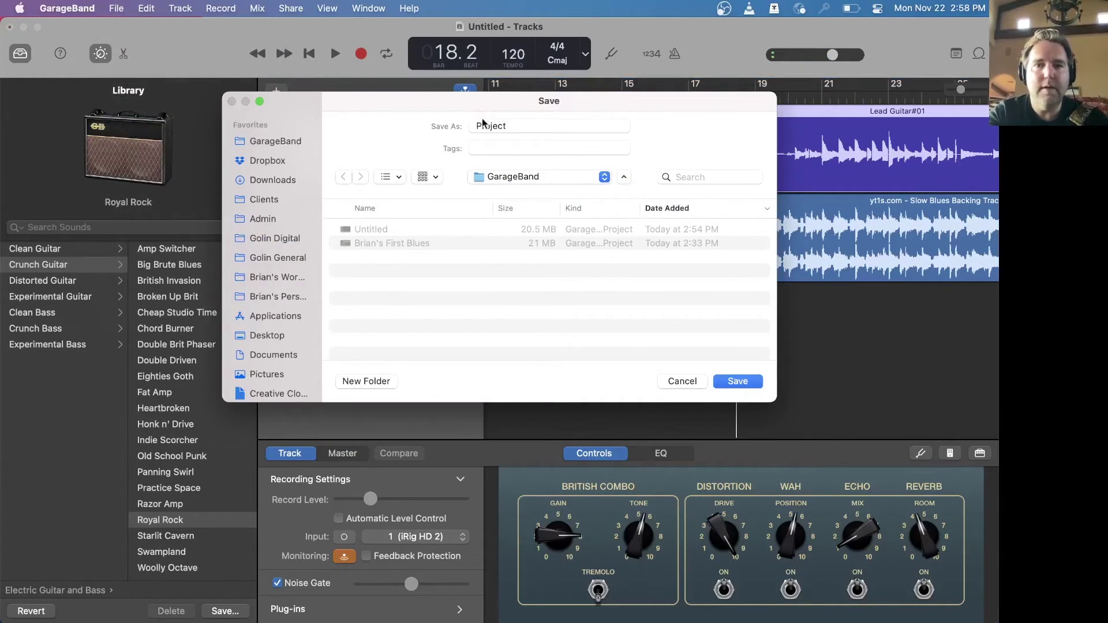
pyautogui.write("Brian's Second Blues")
pyautogui.press('Return')
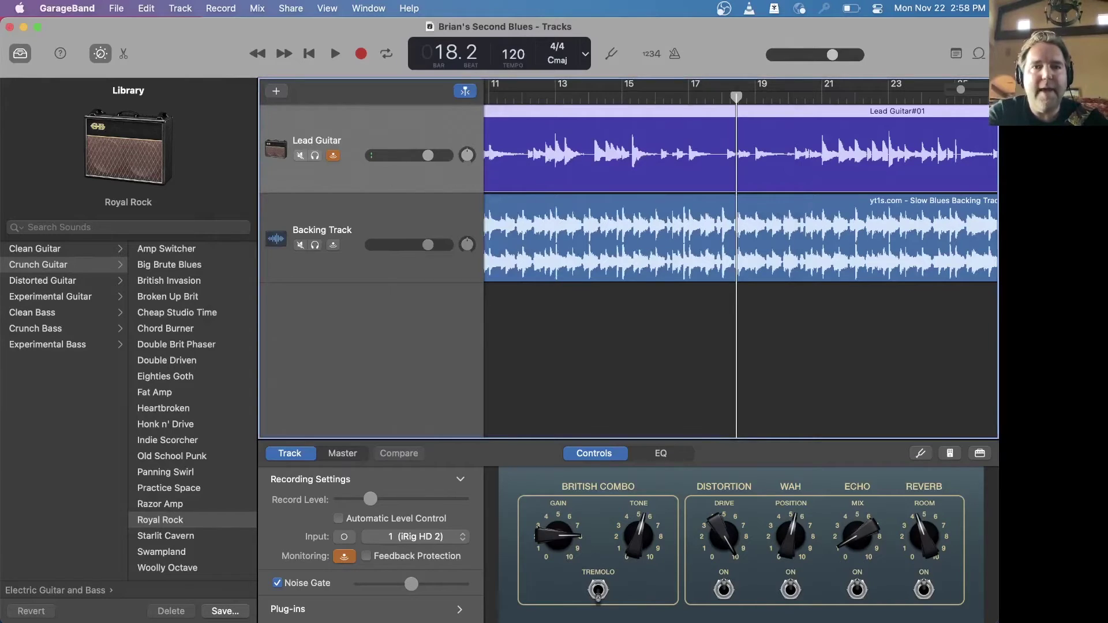
# Step: Export the song to the Desktop as an MP3 at High Quality (192 kBit/s), keeping the suggested file name
pyautogui.click(291, 7)
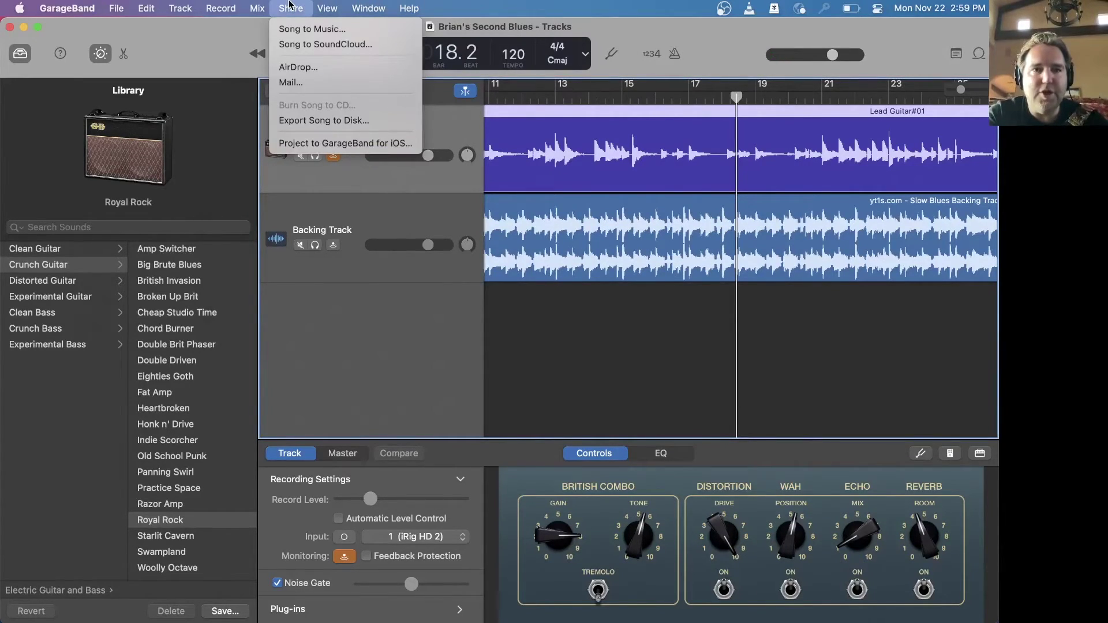
pyautogui.click(314, 120)
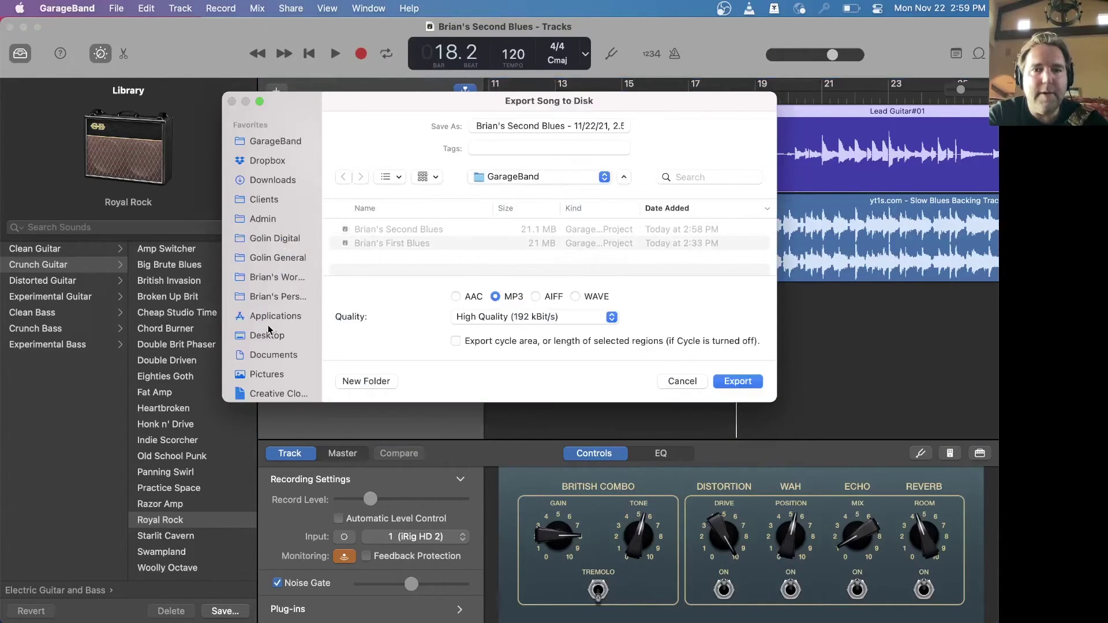
pyautogui.click(268, 334)
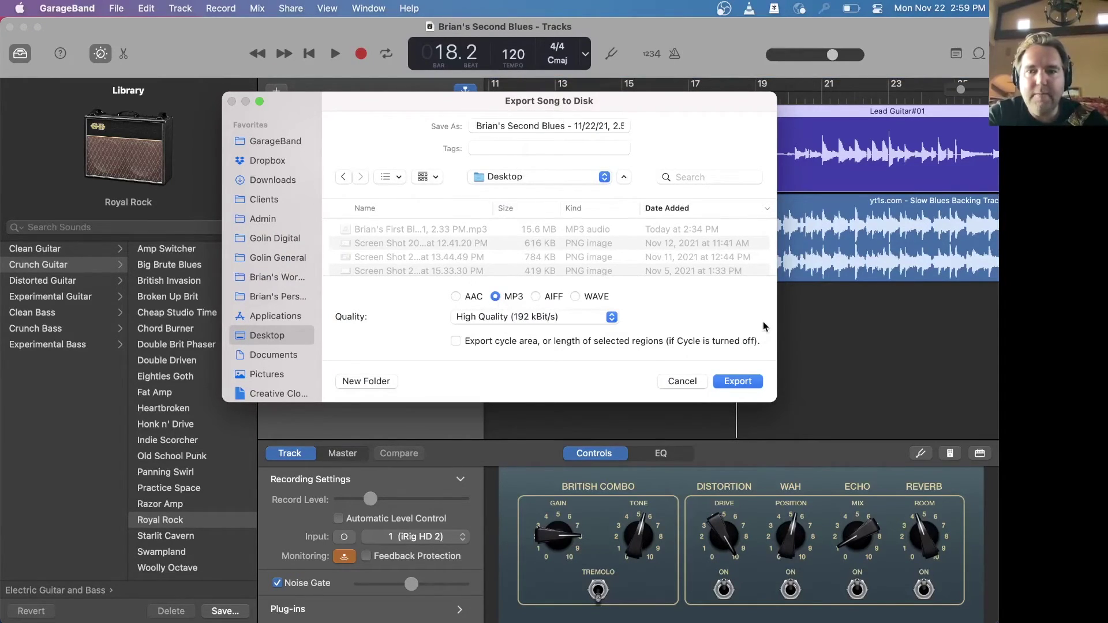
pyautogui.click(738, 381)
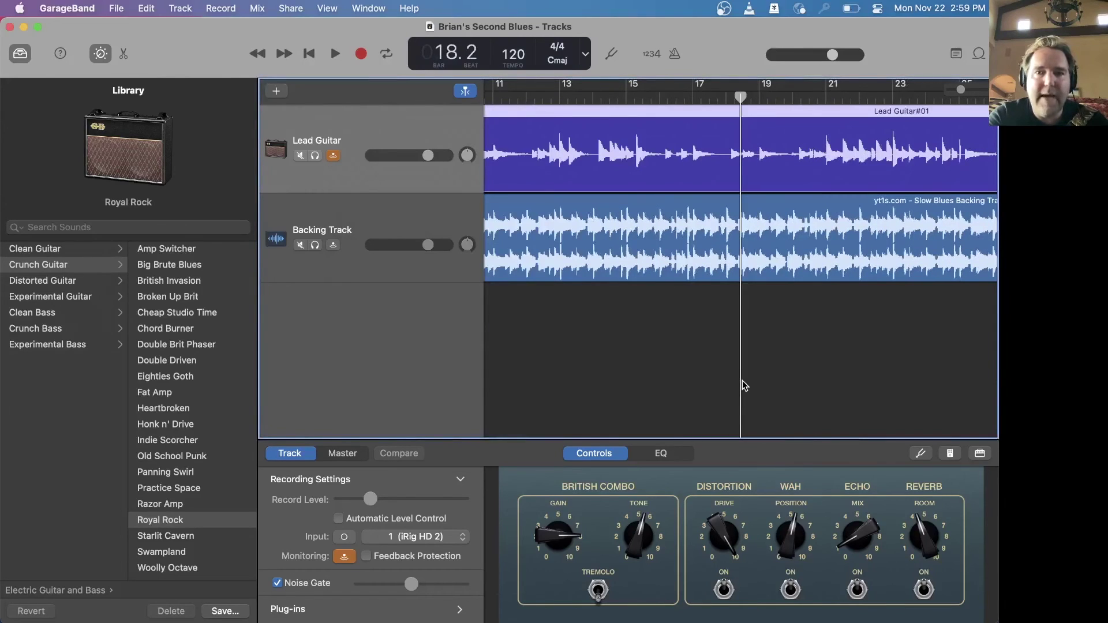
# Step: Add a second guitar track between Lead Guitar and Backing Track and name it "Rhythm Guitar"
pyautogui.click(276, 91)
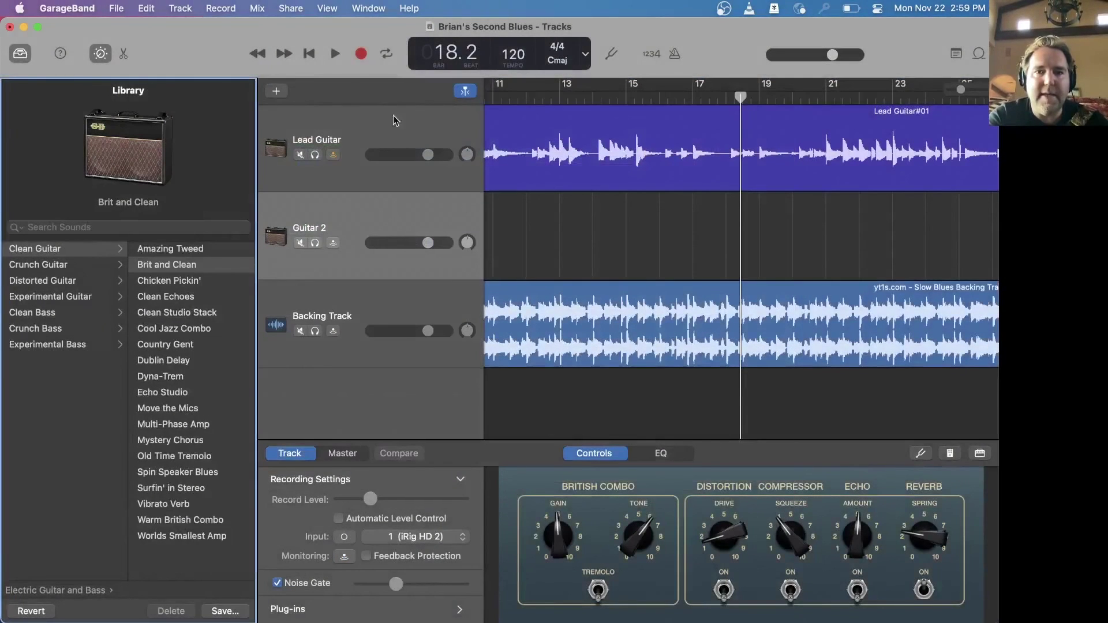
pyautogui.doubleClick(309, 229)
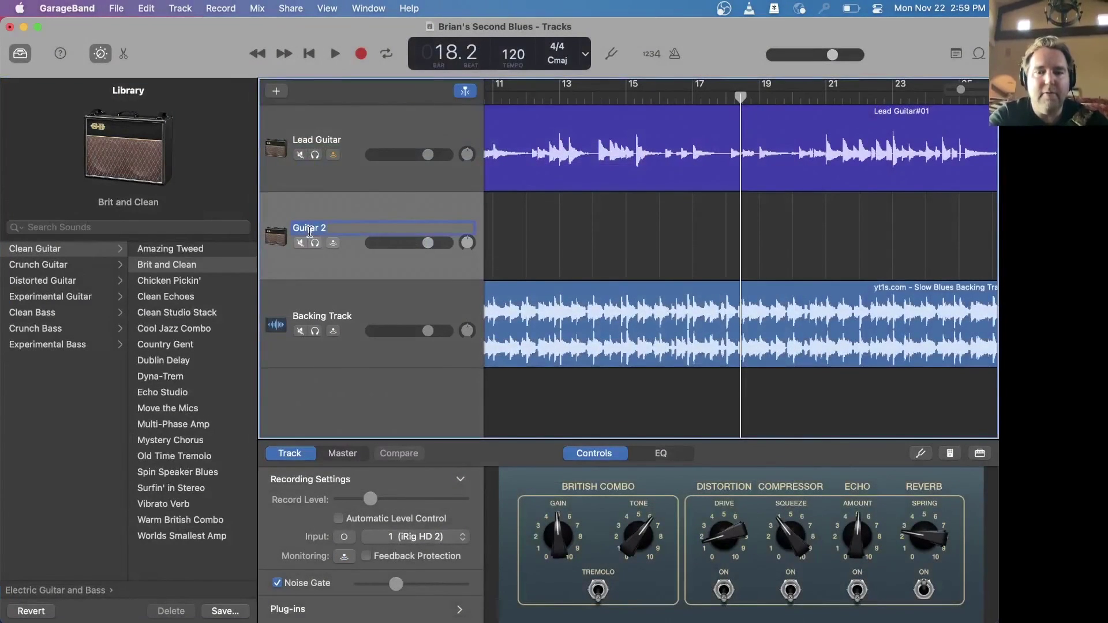
pyautogui.write('Rhyth')
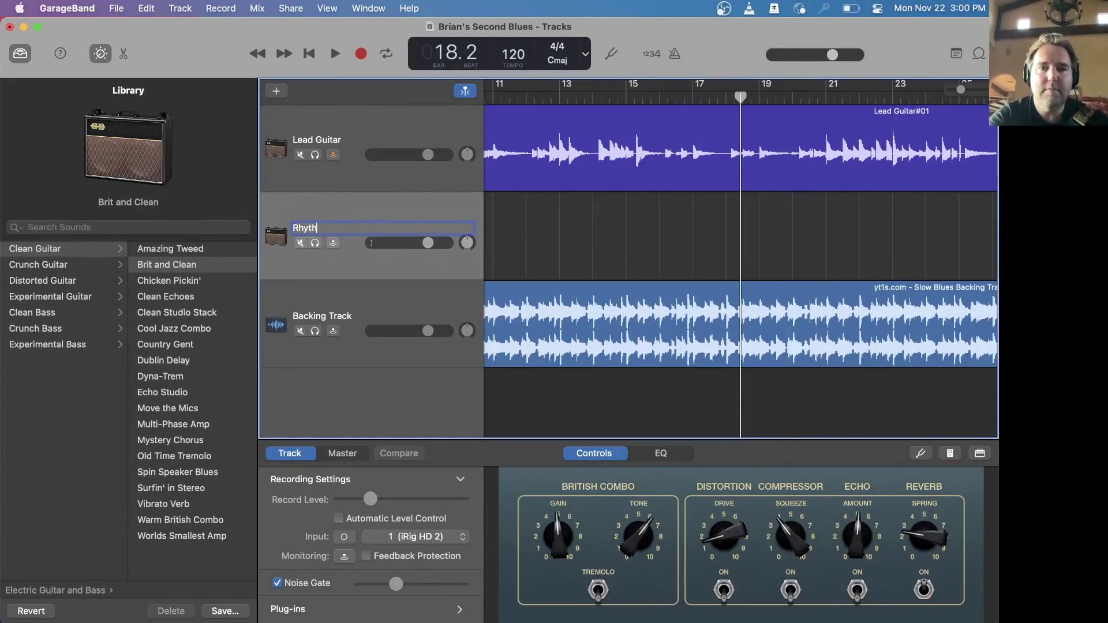
pyautogui.write('m Guitar')
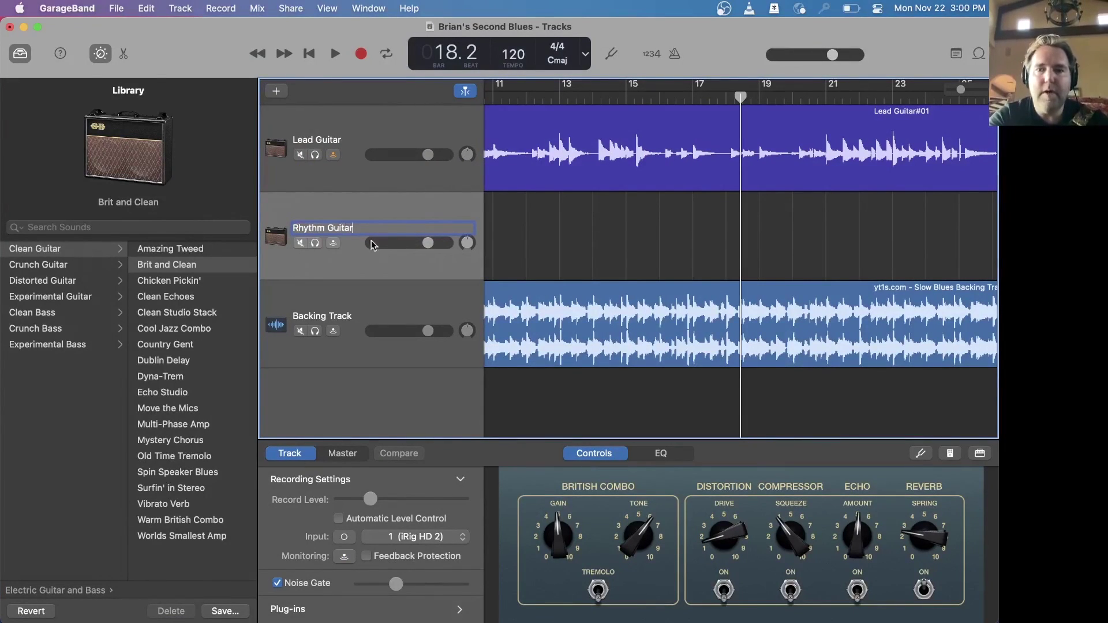